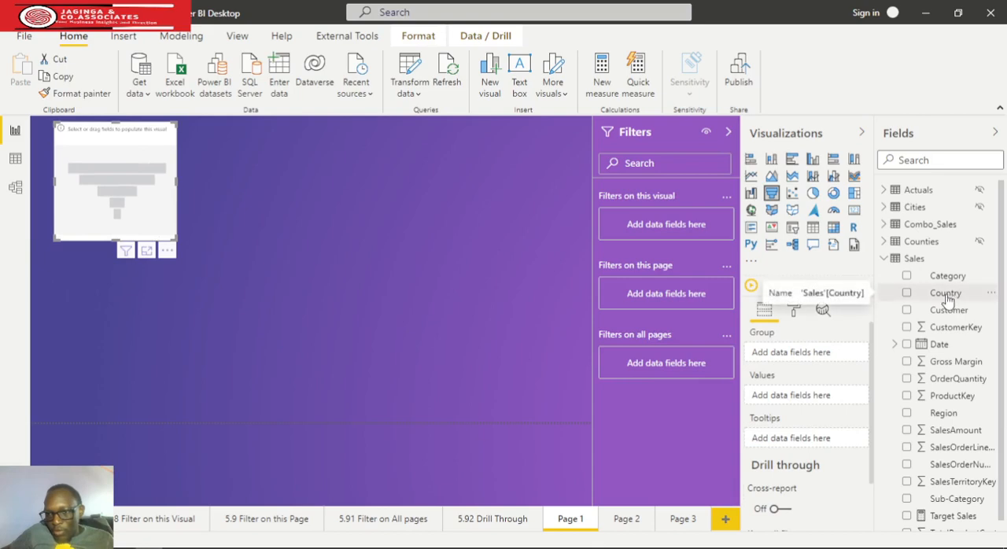
Group the funnel chart by Country with SalesAmount as its values, and enlarge the chart on the canvas
drag(945, 296, 786, 353)
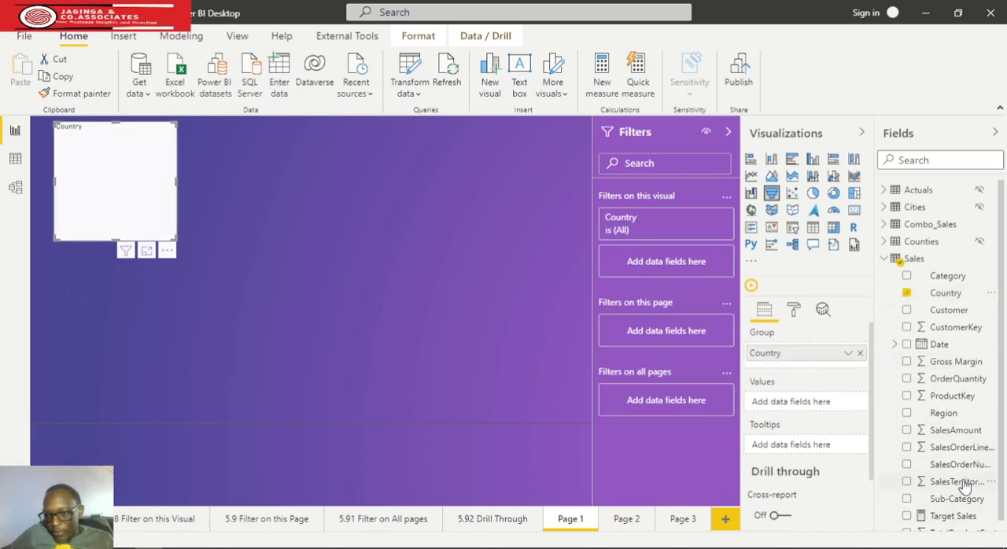
scroll(964, 488, down, 1)
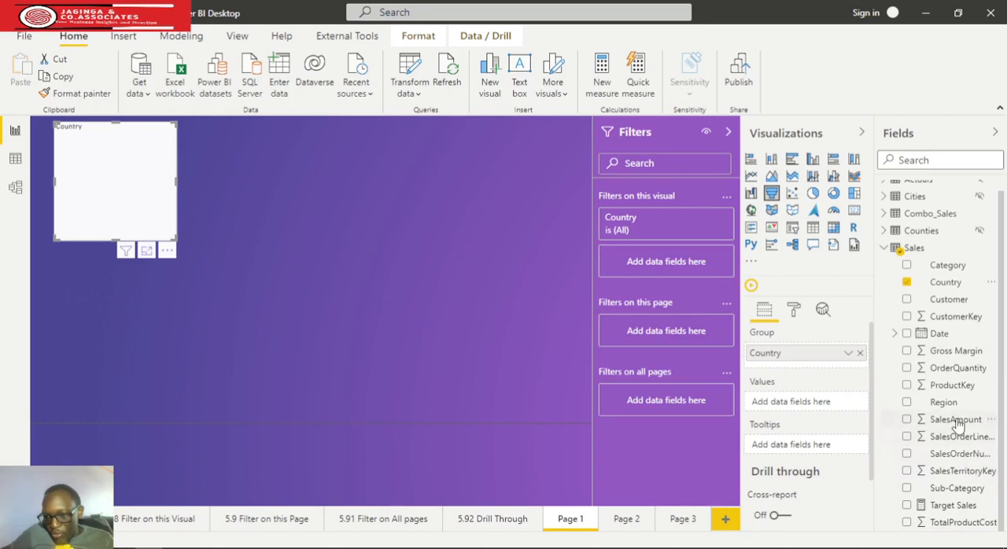
drag(951, 419, 823, 402)
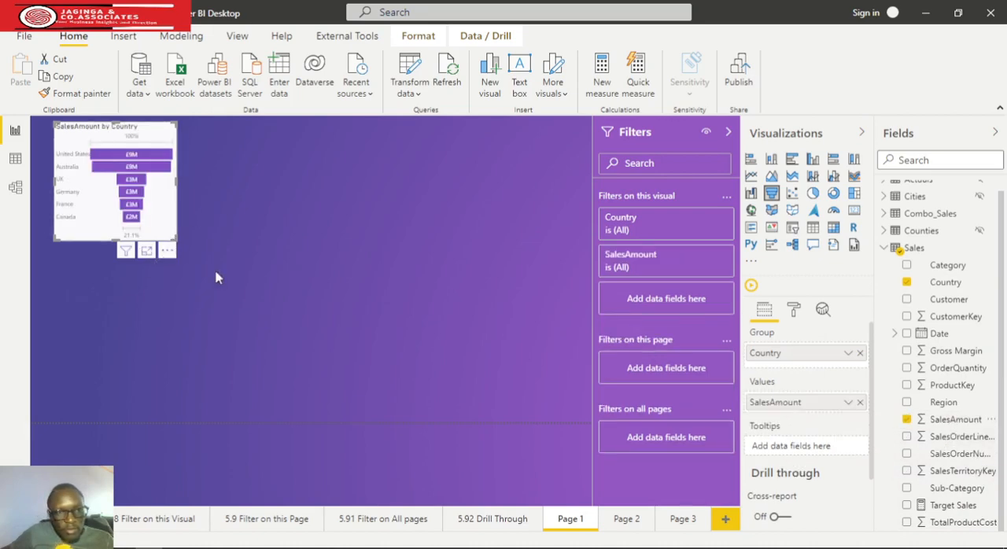
drag(216, 277, 336, 329)
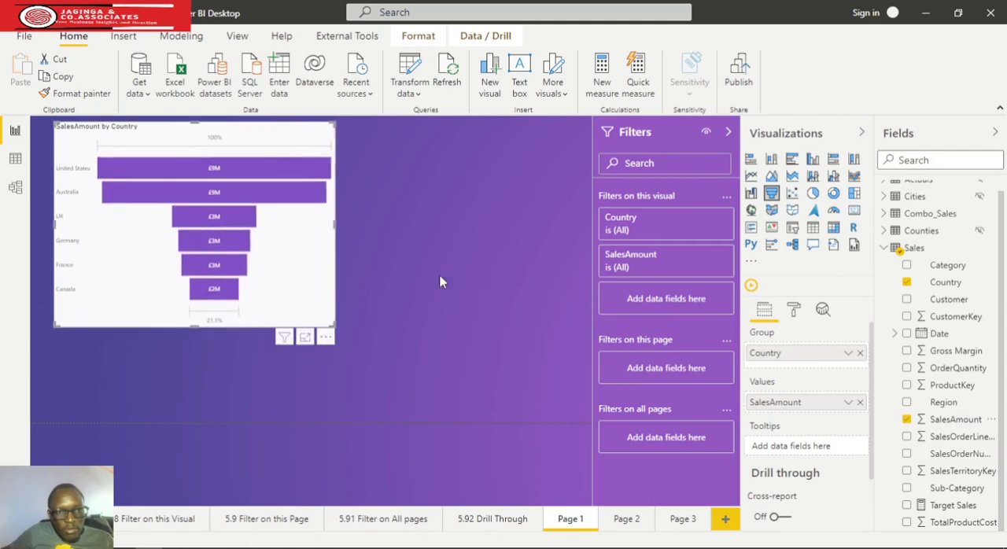
Try black for the funnel chart's data labels and settle on white as their color
click(795, 310)
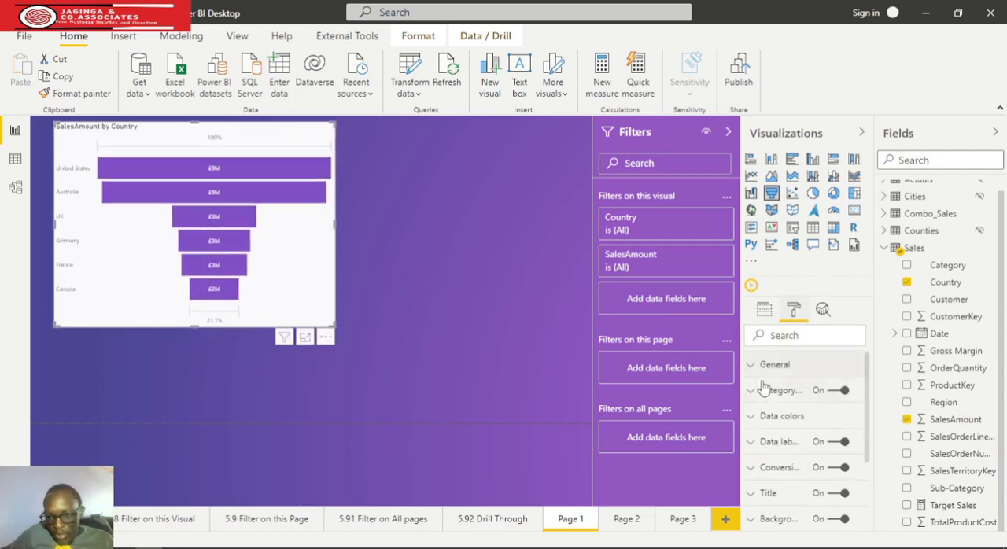
click(754, 442)
scroll(778, 425, down, 2)
click(777, 386)
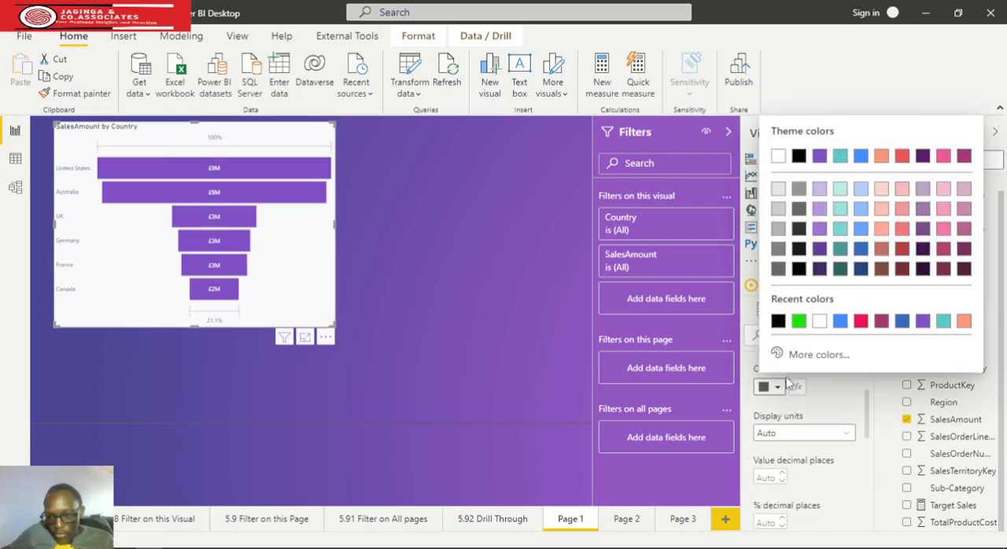
click(777, 320)
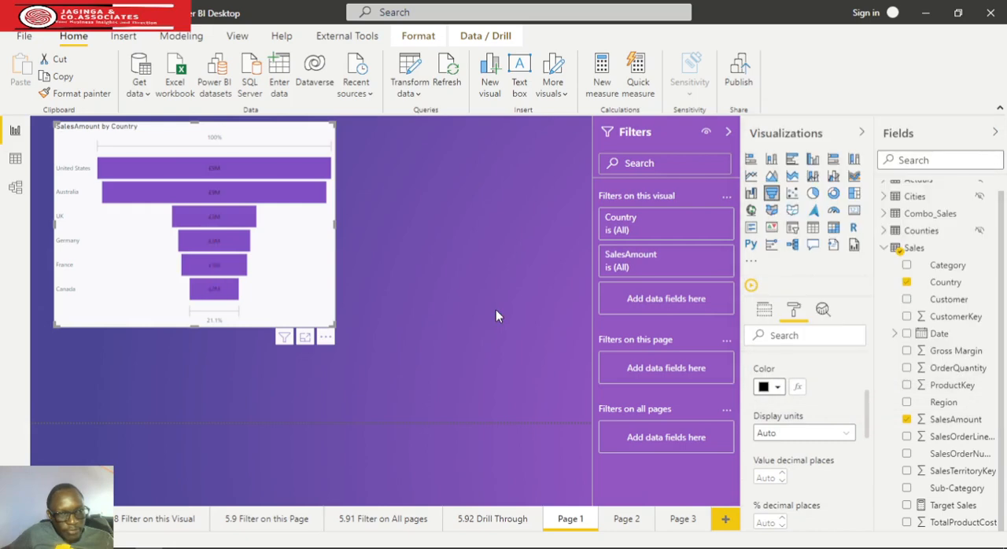
click(777, 386)
click(819, 321)
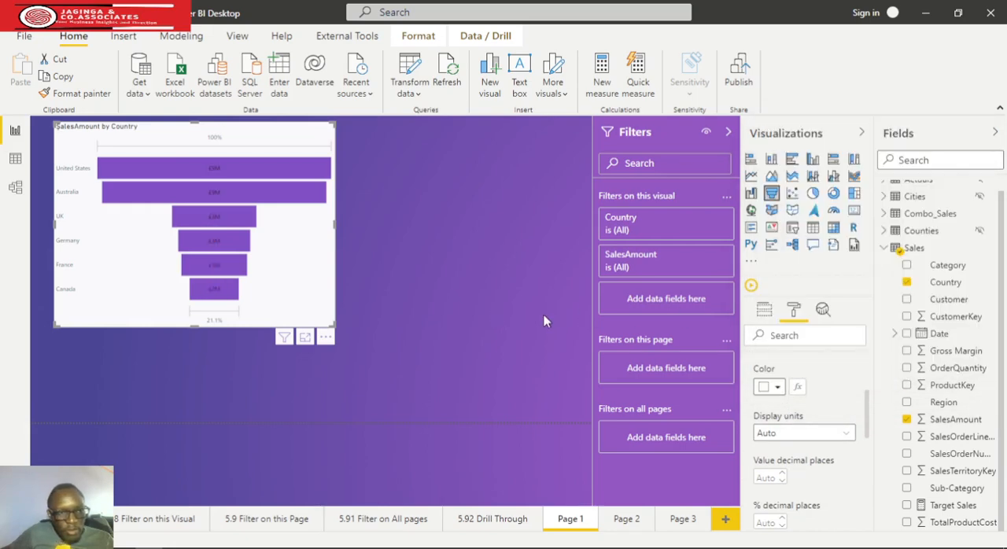
scroll(795, 438, up, 3)
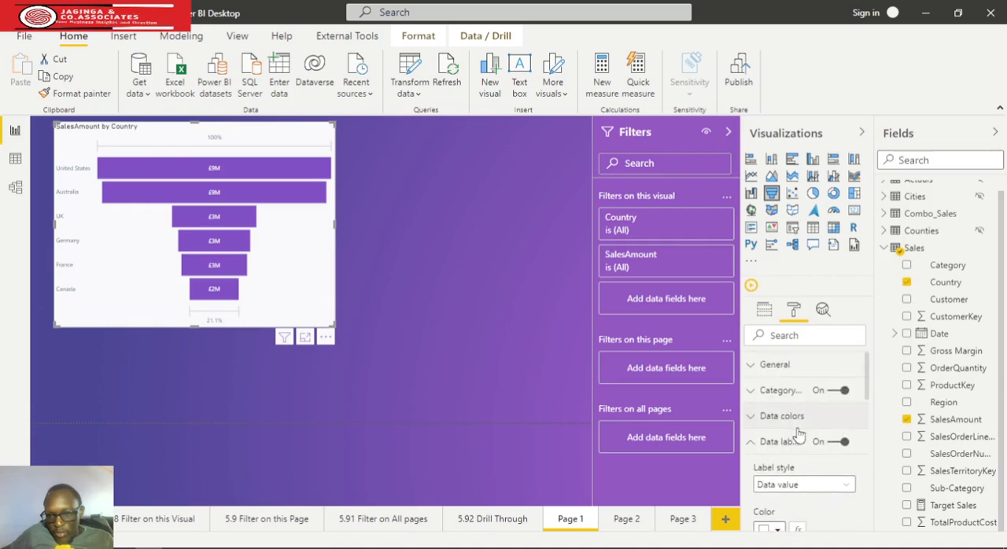
click(753, 443)
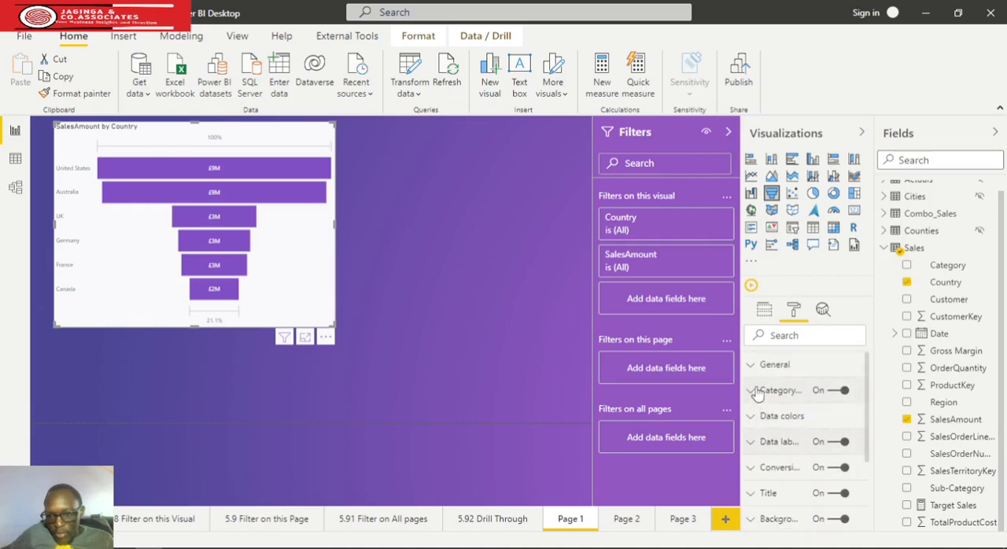
Set the funnel chart's category label color to black and deselect the chart
click(752, 390)
click(778, 435)
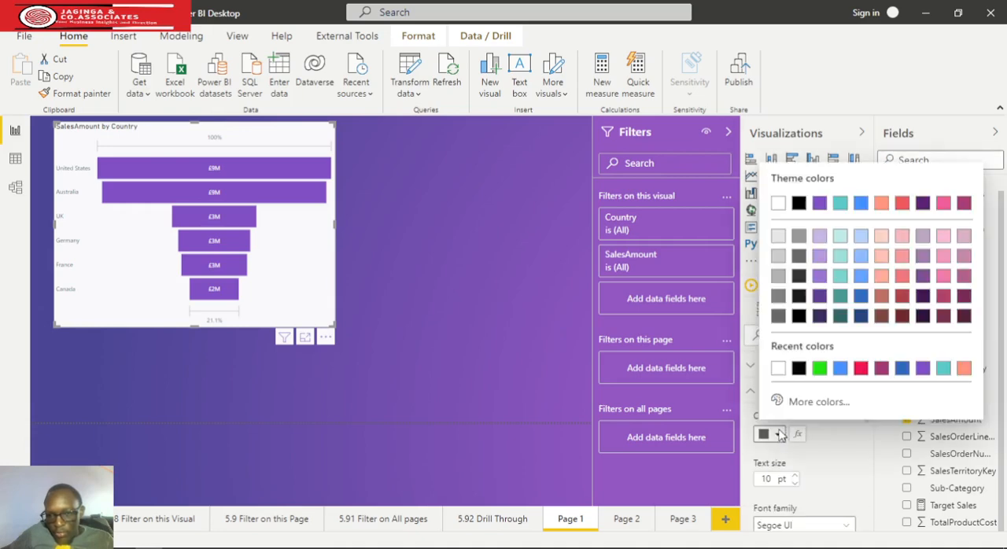
click(799, 368)
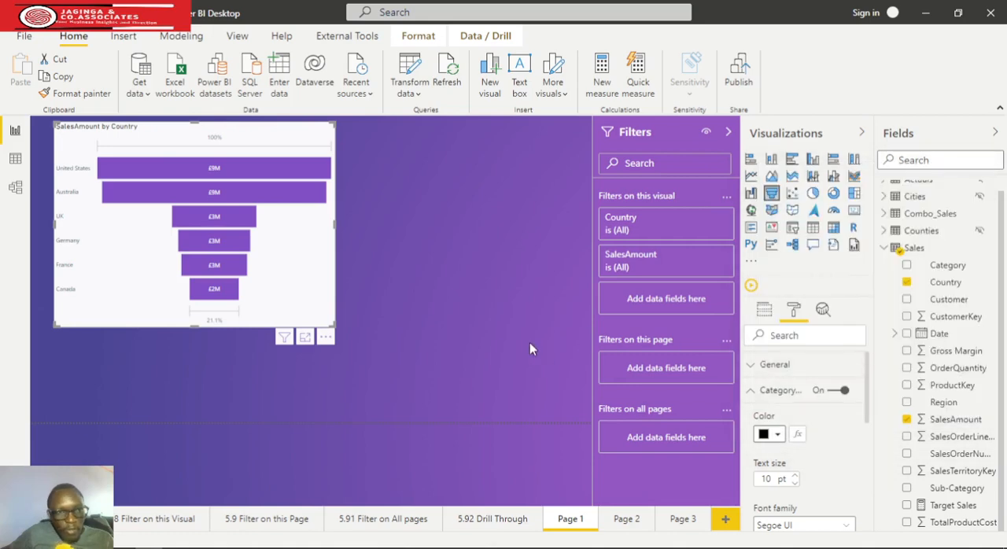
click(519, 393)
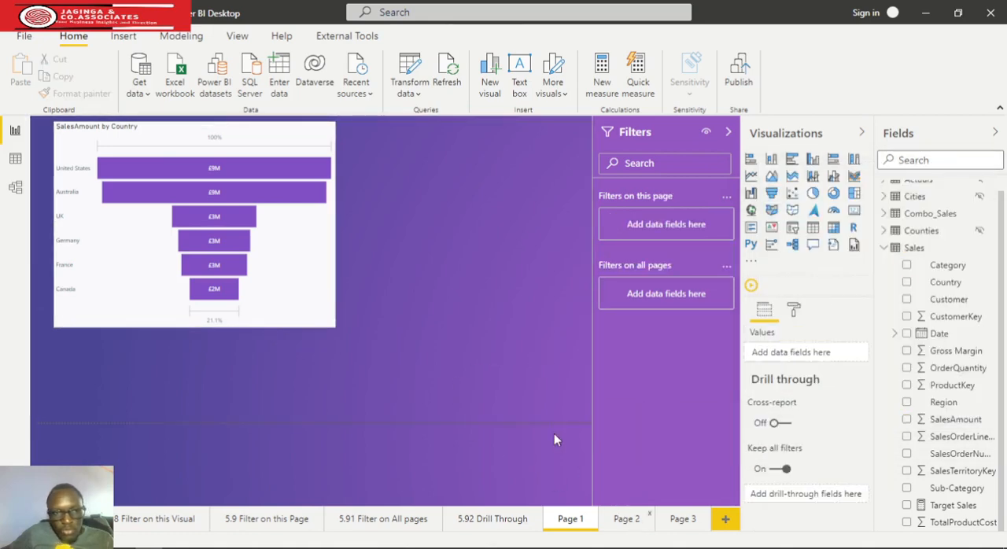
On Page 2, build an enlarged stacked column chart with Country on the axis and OrderQuantity as values
click(626, 519)
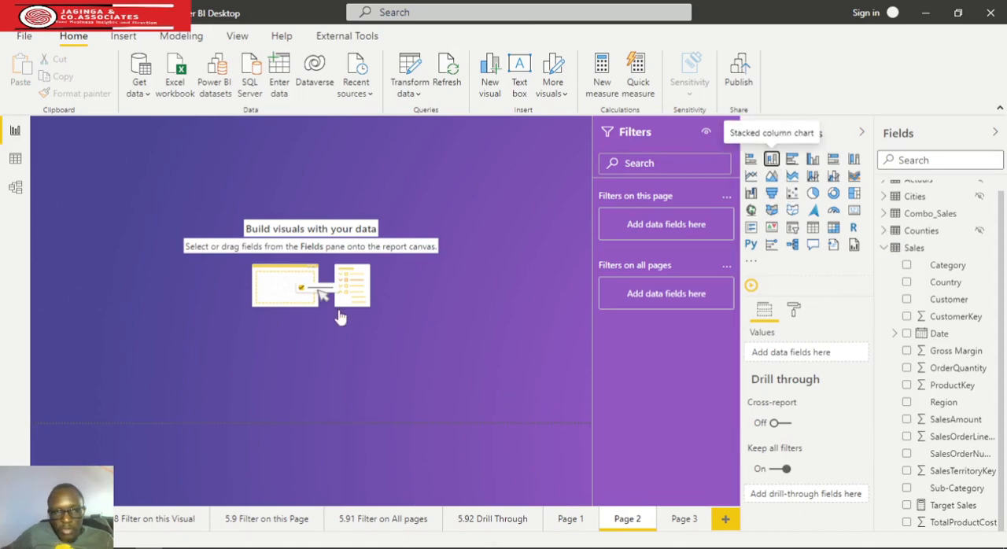
drag(140, 228, 344, 355)
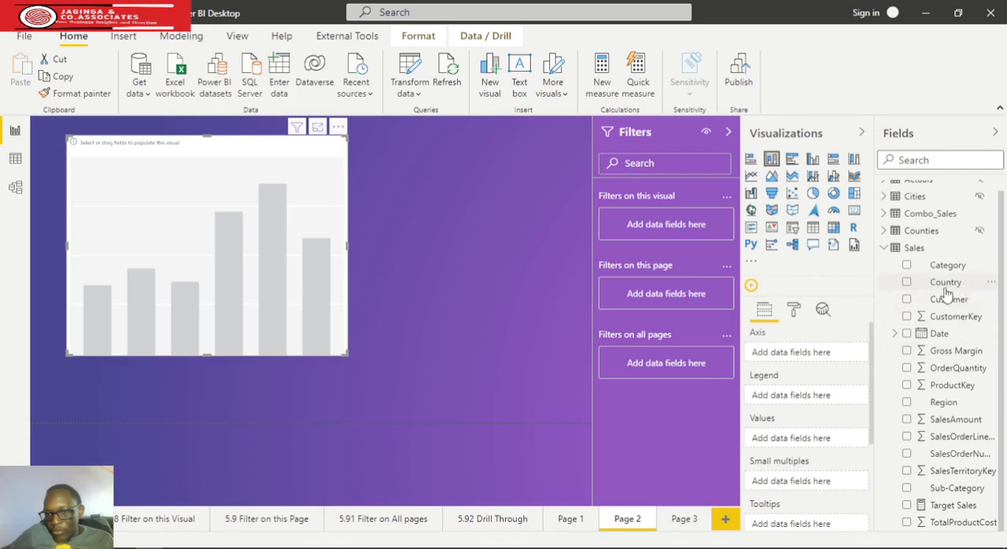
drag(947, 290, 809, 362)
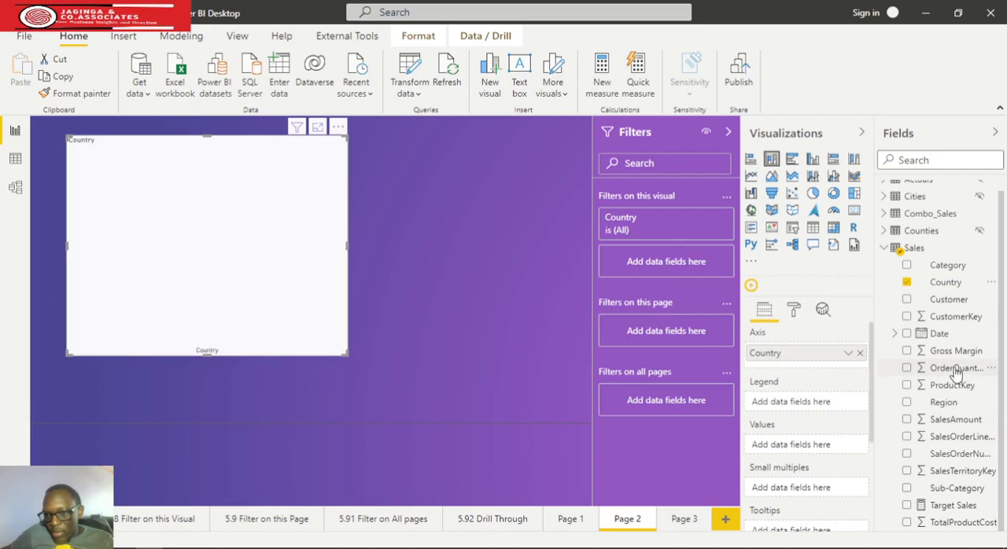
drag(954, 370, 526, 373)
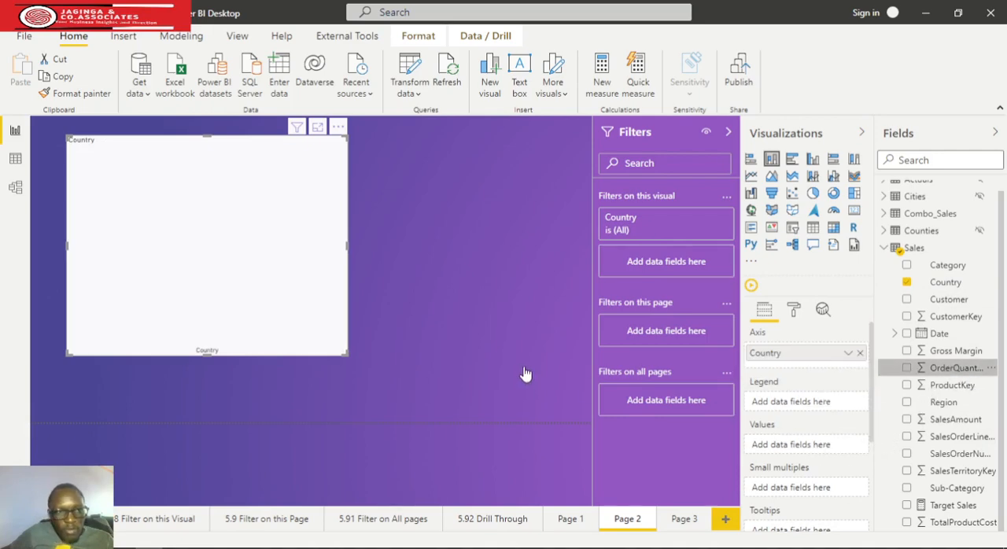
drag(346, 354, 461, 391)
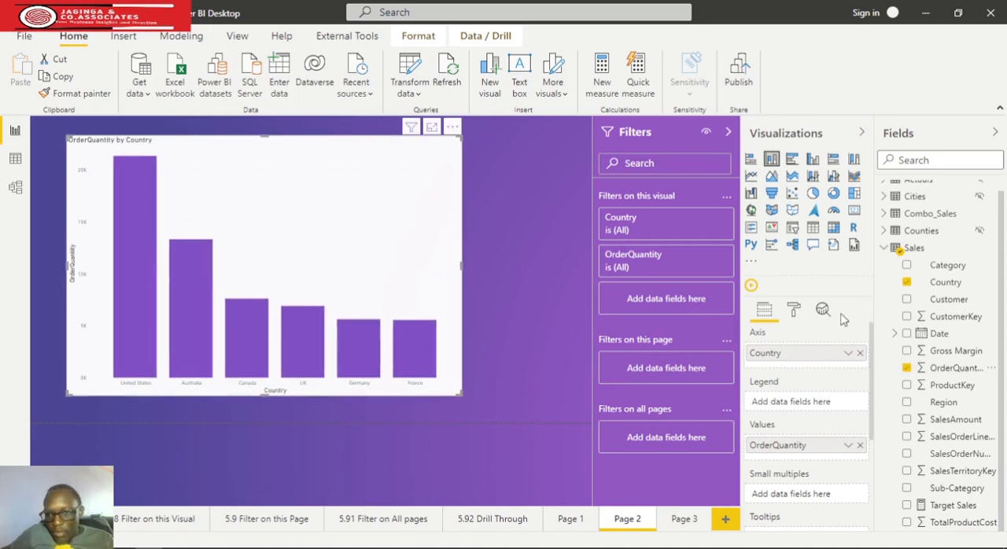
Set the column chart's X axis label color to black
click(797, 310)
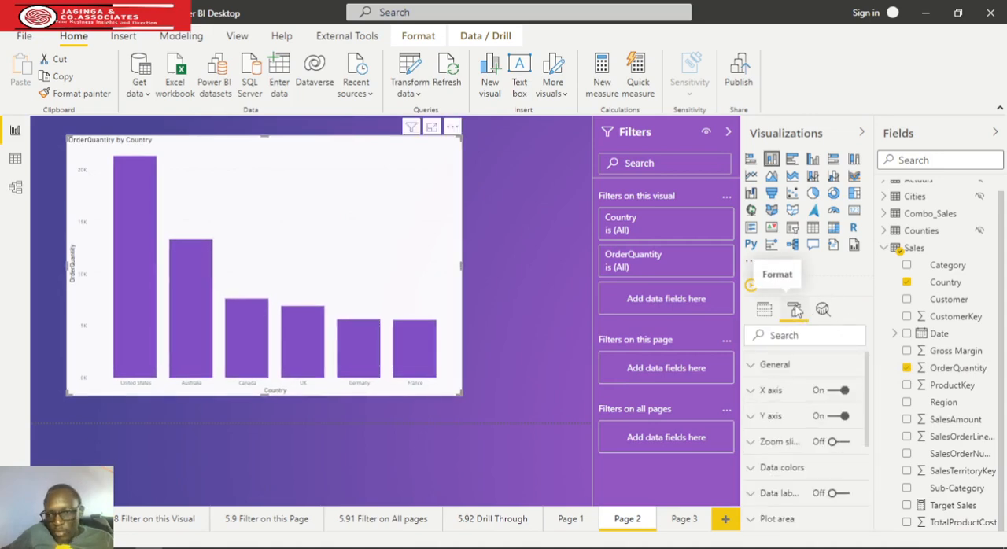
click(753, 391)
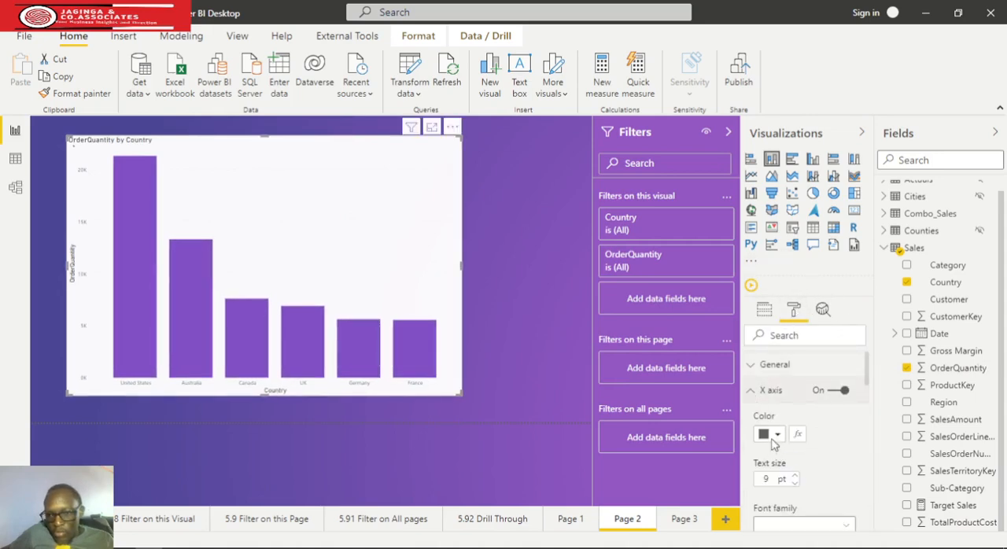
click(778, 435)
click(780, 367)
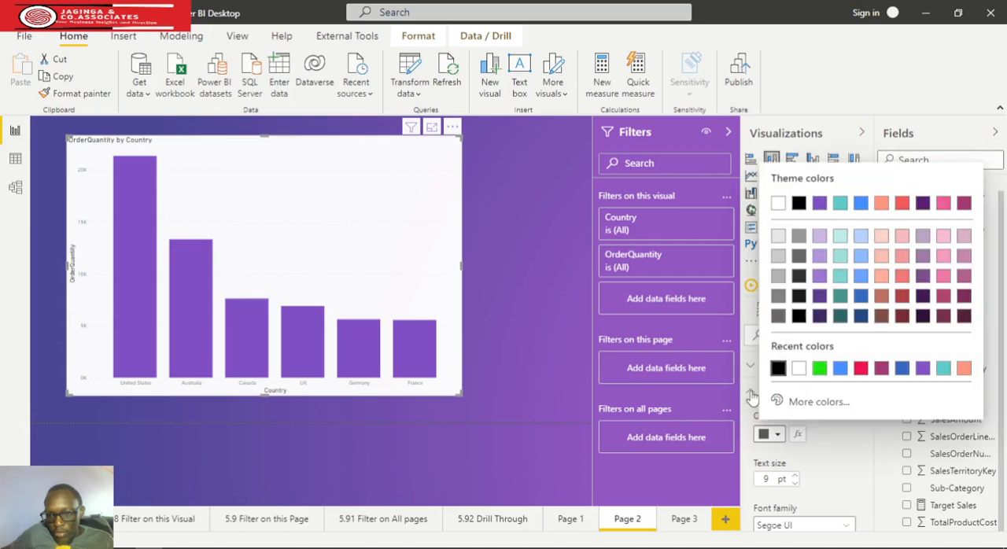
click(752, 391)
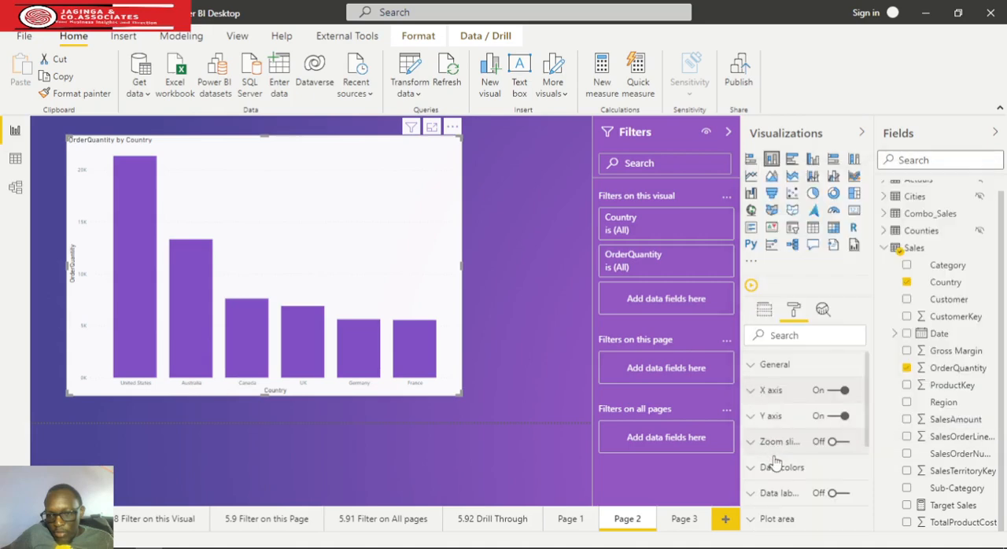
Set the column chart's Y axis label color to black
click(752, 417)
scroll(791, 458, down, 3)
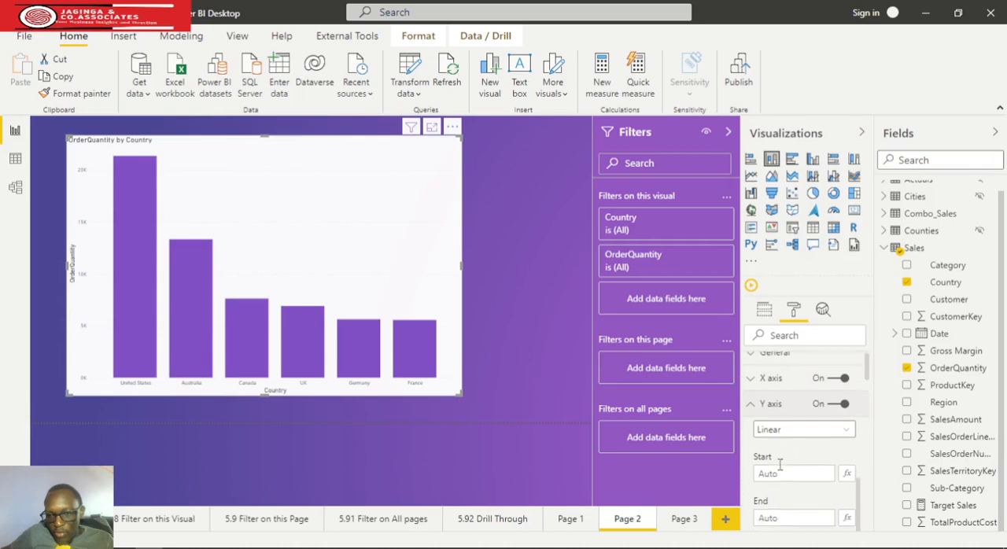
click(776, 483)
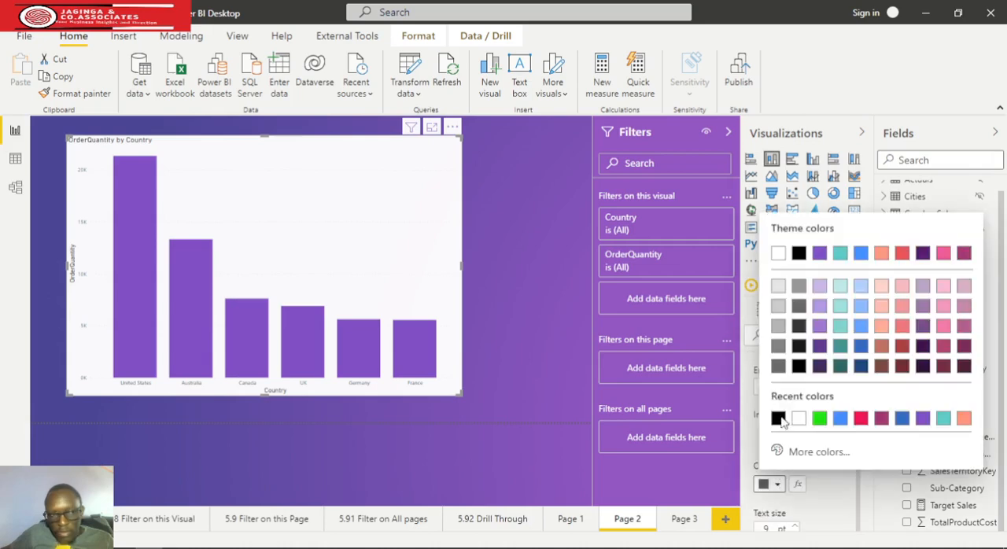
click(778, 418)
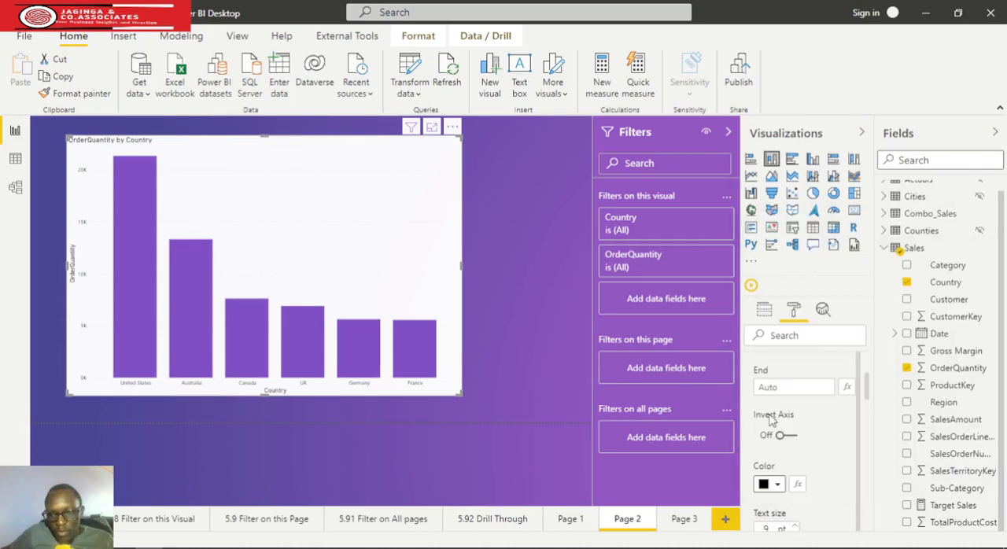
scroll(786, 431, up, 1)
scroll(784, 431, up, 4)
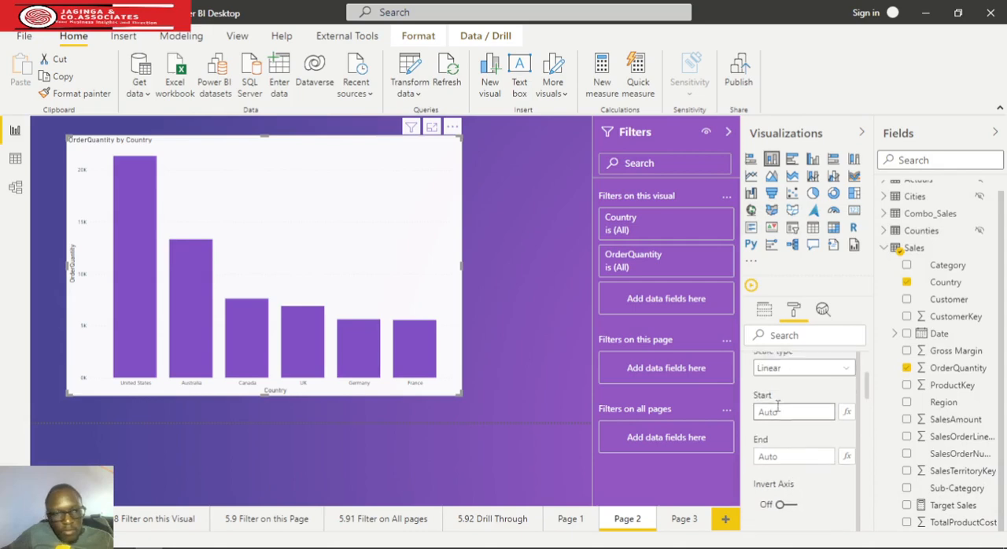
click(757, 421)
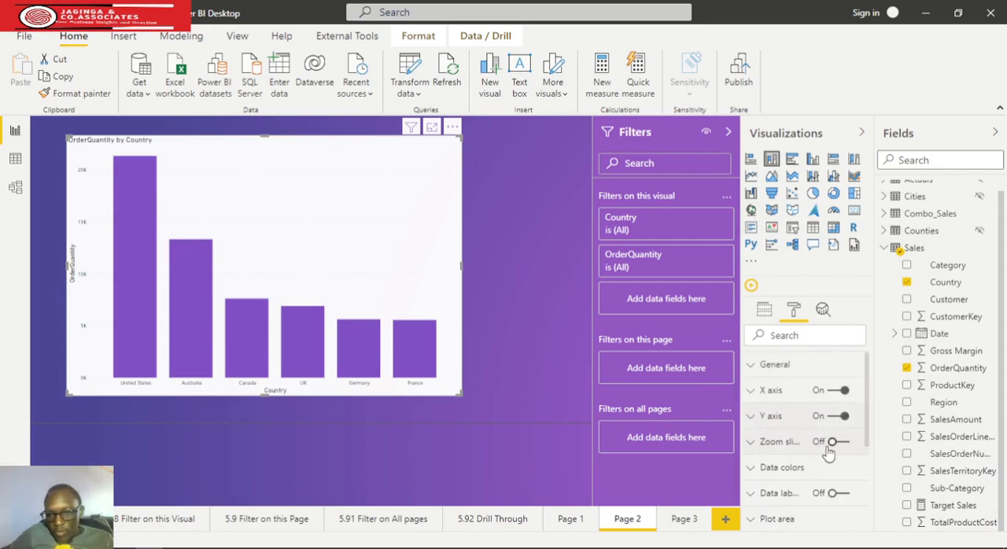
Turn on data labels for the column chart and set their color to black
click(848, 494)
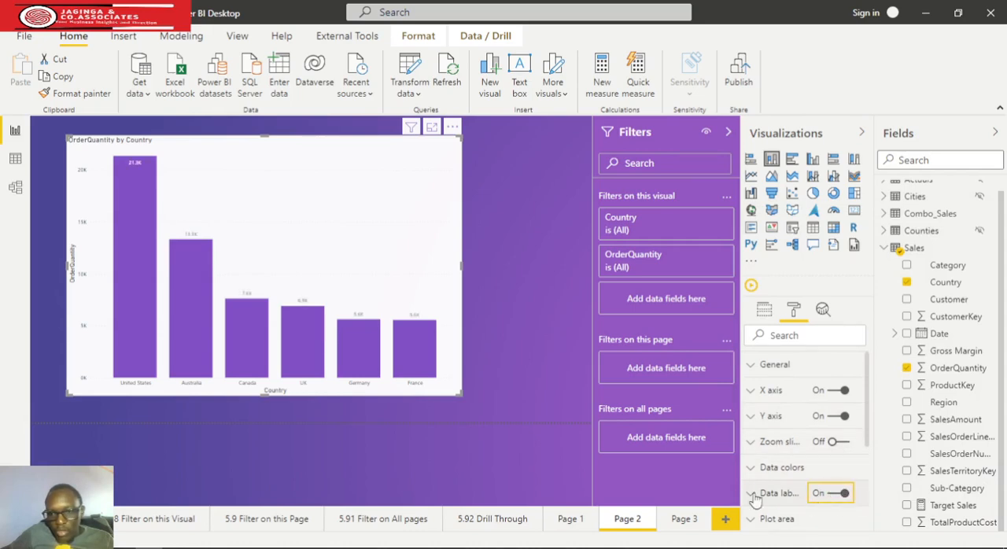
scroll(777, 491, down, 2)
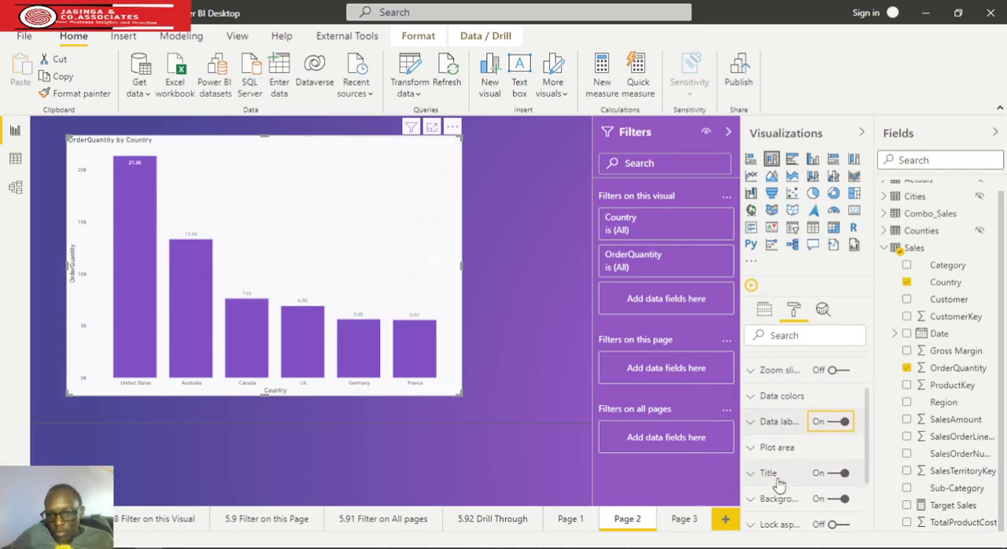
click(757, 422)
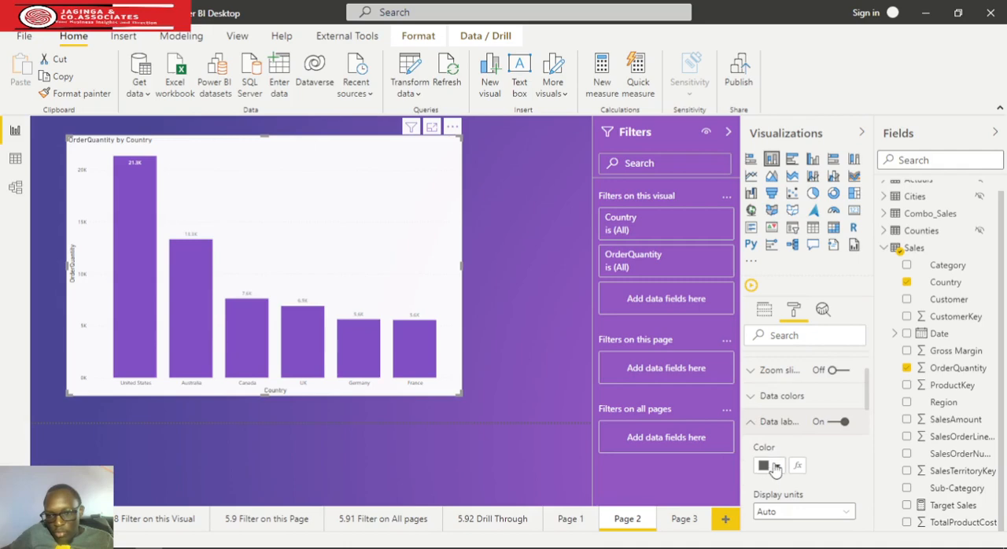
click(774, 465)
click(614, 378)
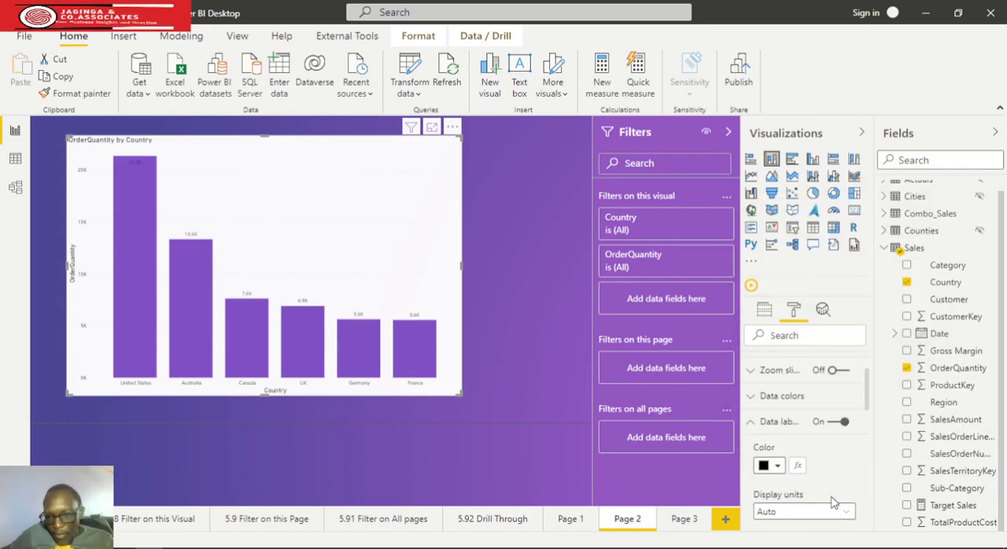
Increase the column chart's data label text size to 11 pt
scroll(834, 502, down, 3)
scroll(814, 444, down, 3)
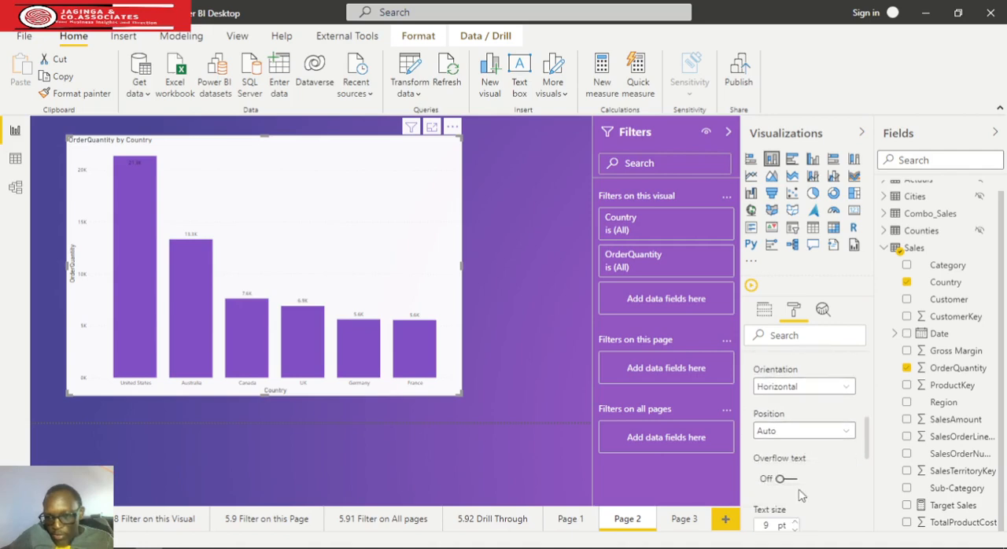
scroll(800, 494, down, 1)
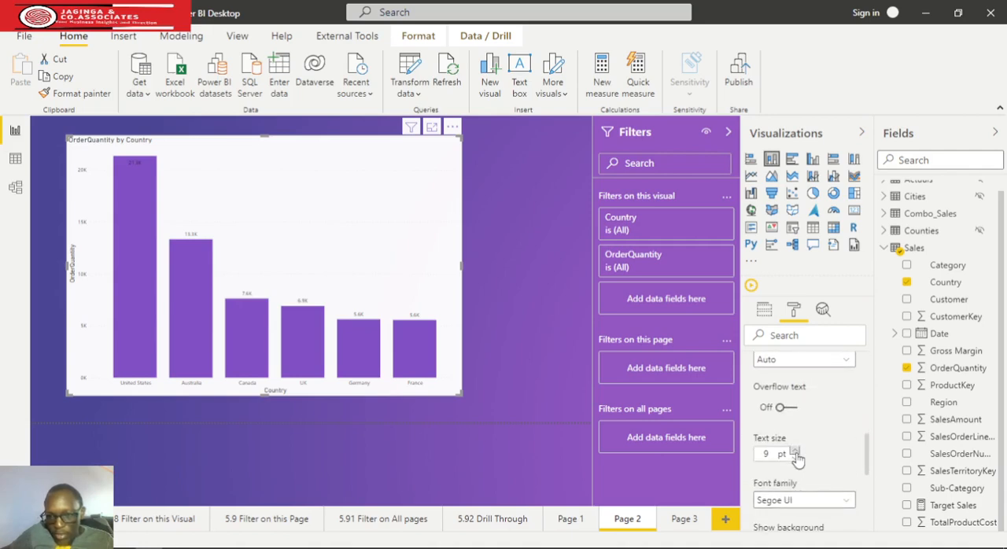
click(796, 451)
click(795, 452)
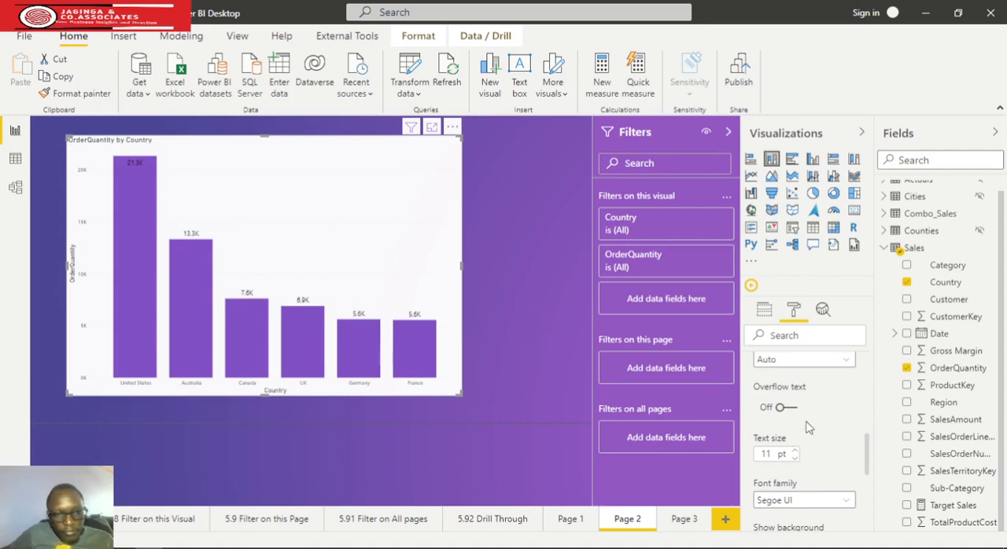
scroll(808, 427, up, 5)
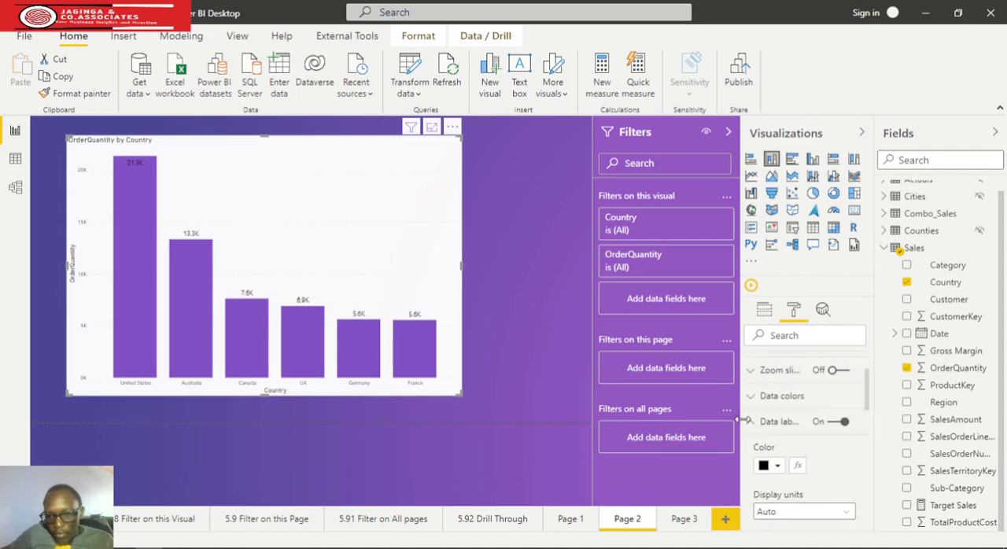
Increase the Y axis text size of the OrderQuantity by Country column chart to 11 pt
click(753, 421)
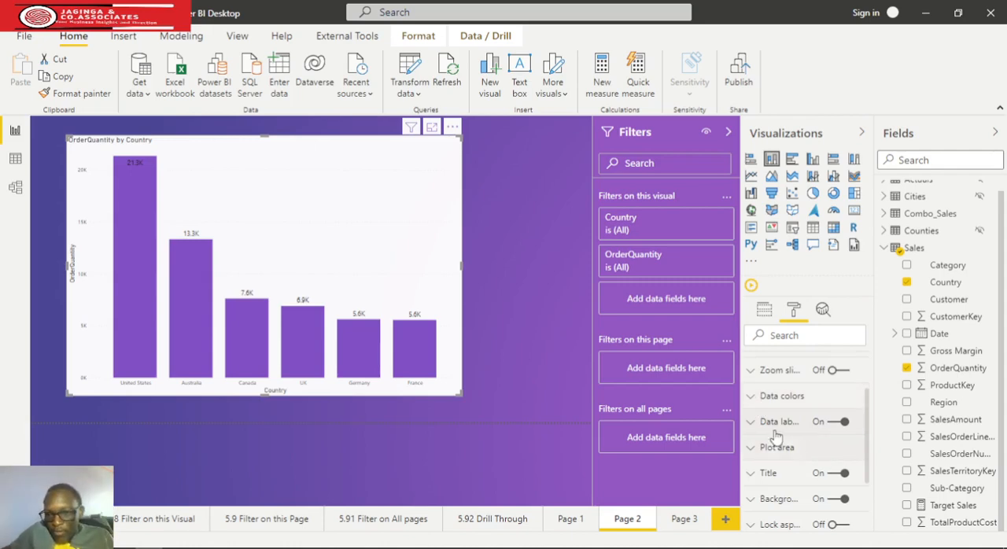
scroll(777, 422, up, 3)
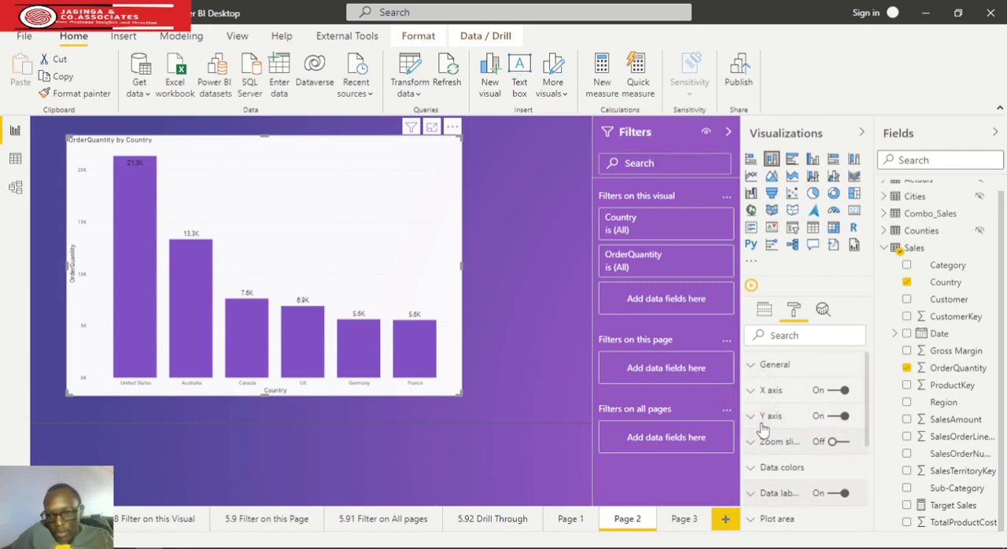
click(754, 417)
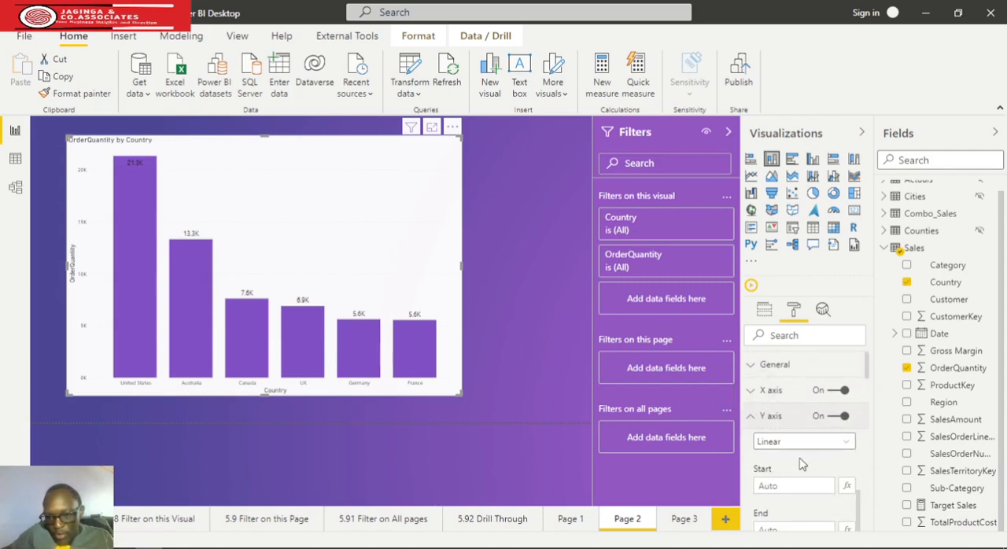
scroll(799, 460, down, 5)
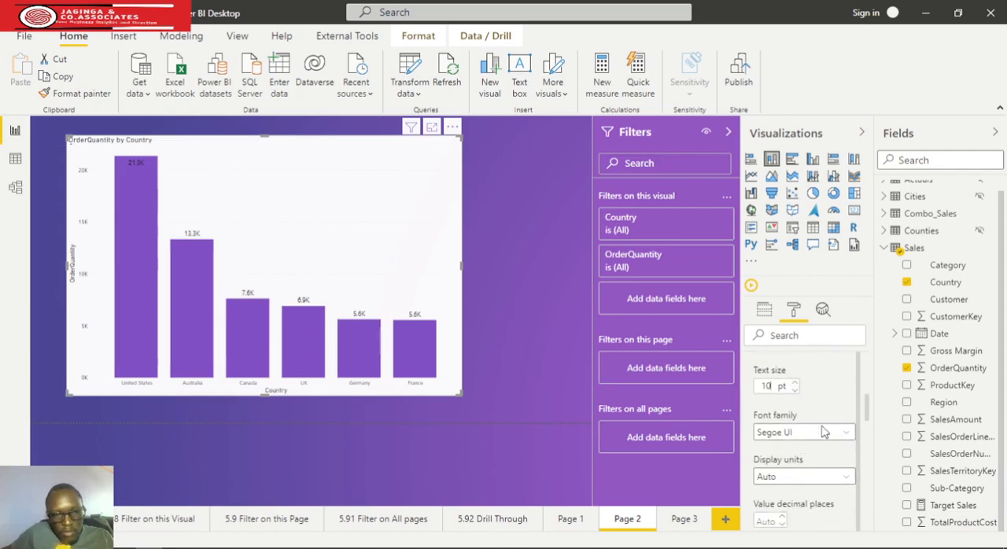
key(Up)
scroll(827, 437, up, 1)
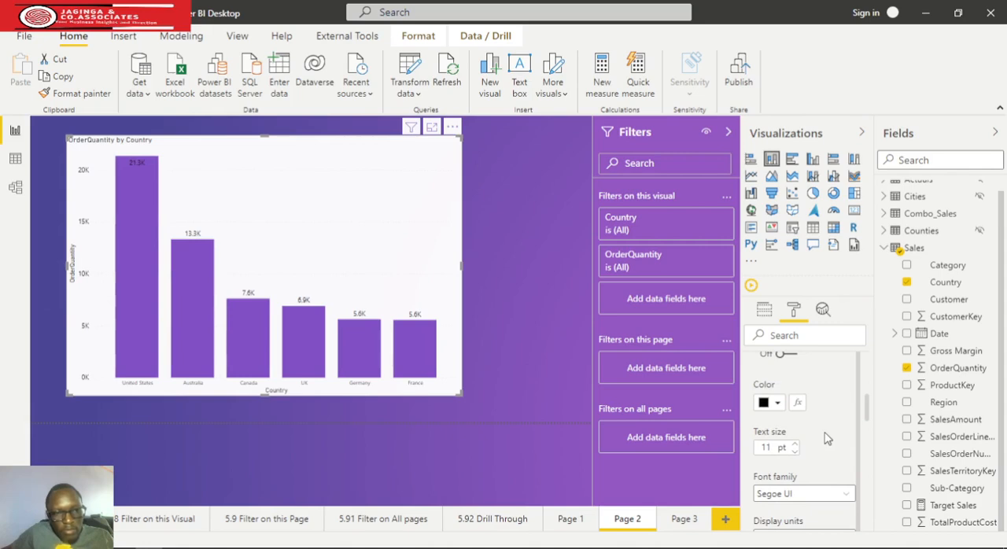
Increase the column chart's X axis text size to 11 pt and deselect the chart
scroll(827, 439, up, 6)
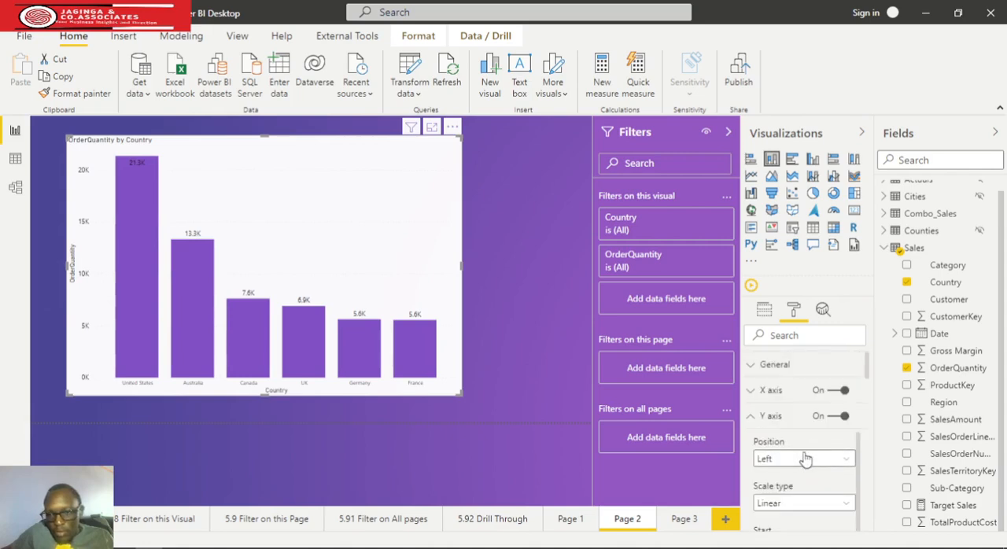
click(755, 391)
scroll(804, 442, down, 2)
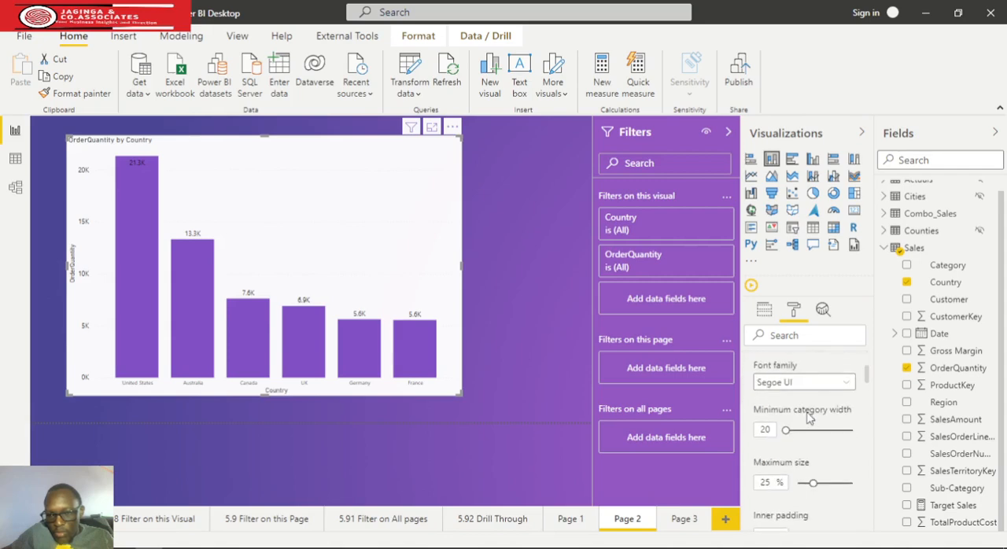
scroll(808, 424, up, 2)
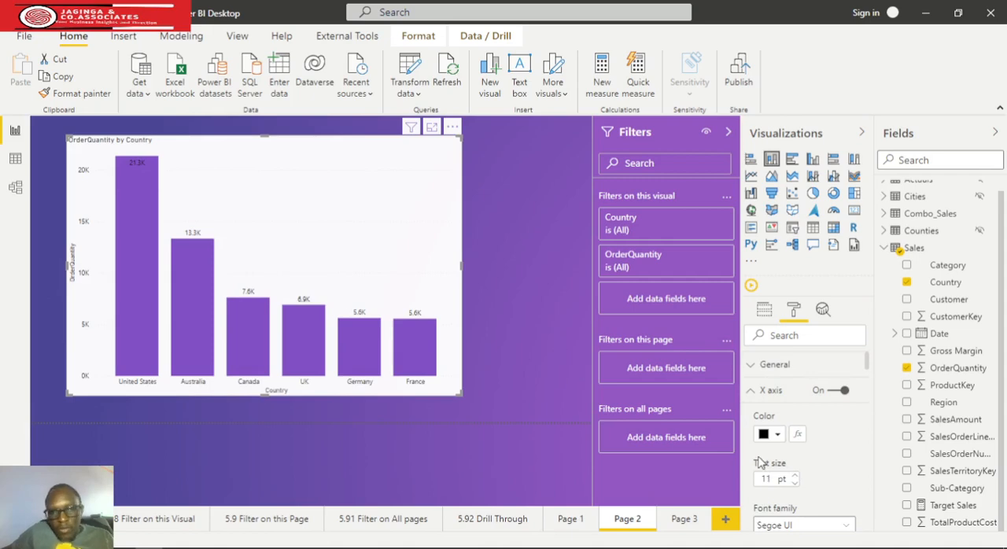
click(587, 379)
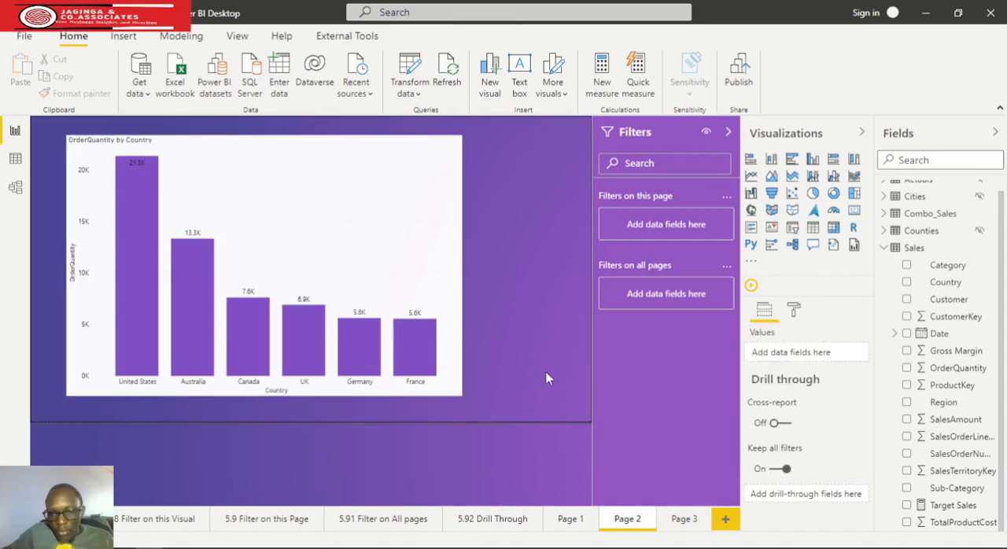
Insert a matrix visual on Page 3 and enlarge it
click(686, 523)
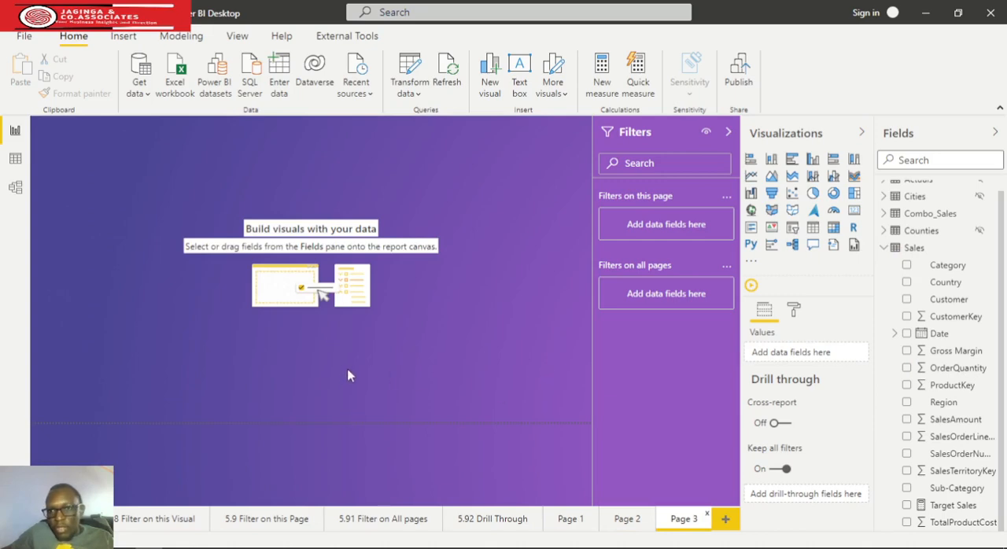
click(833, 227)
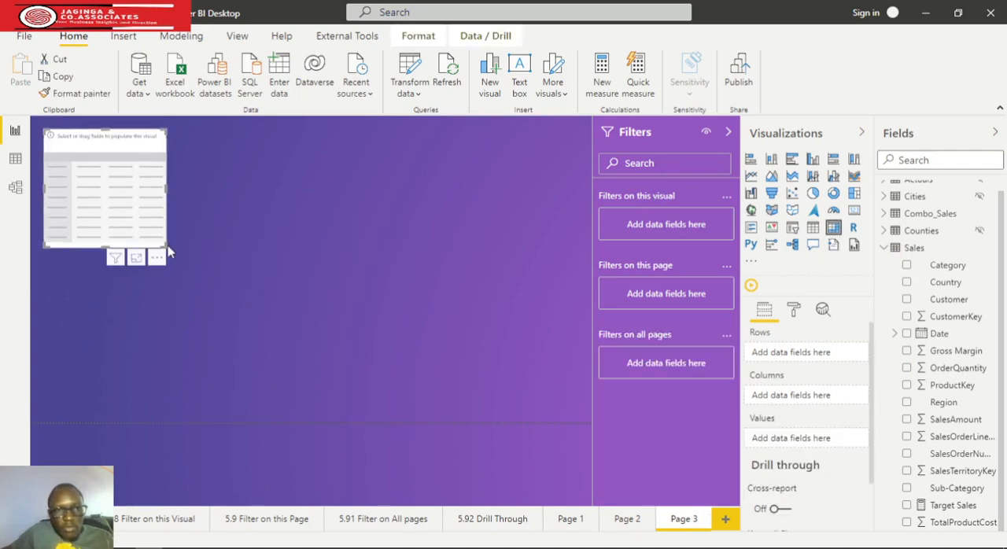
drag(162, 245, 322, 330)
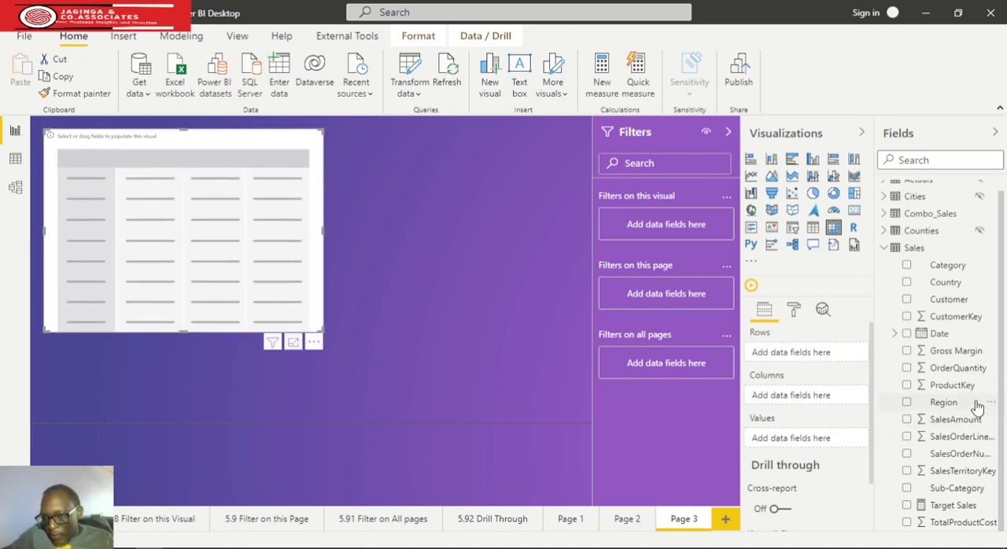
Populate the matrix with Date as rows, Gross Margin as values and Category as columns, and make the visual more compact
drag(938, 336, 801, 361)
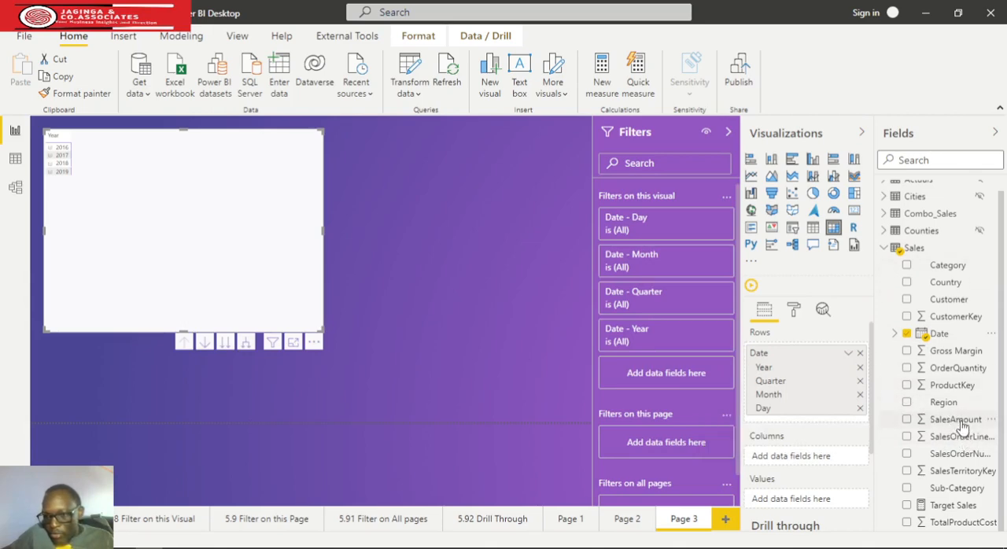
drag(965, 358, 818, 497)
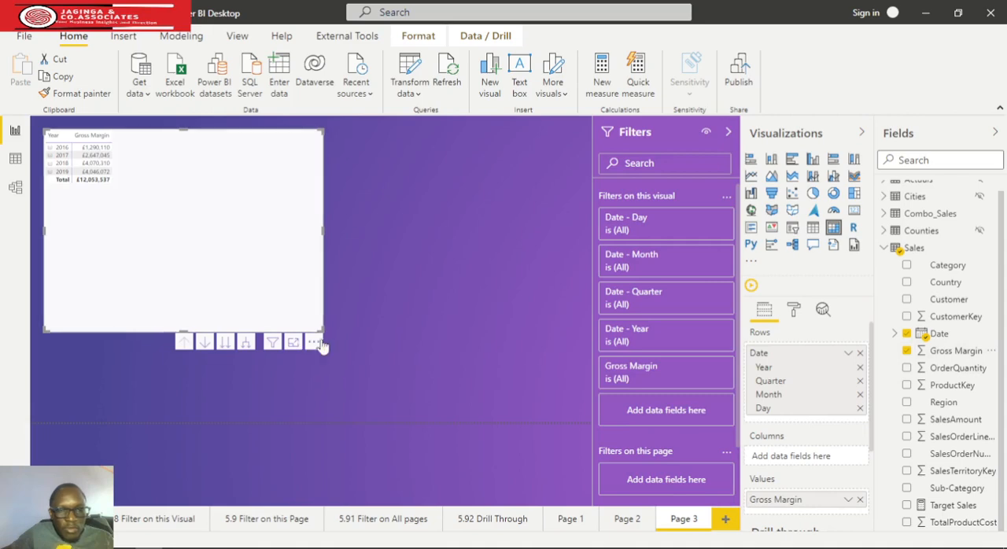
drag(321, 331, 329, 336)
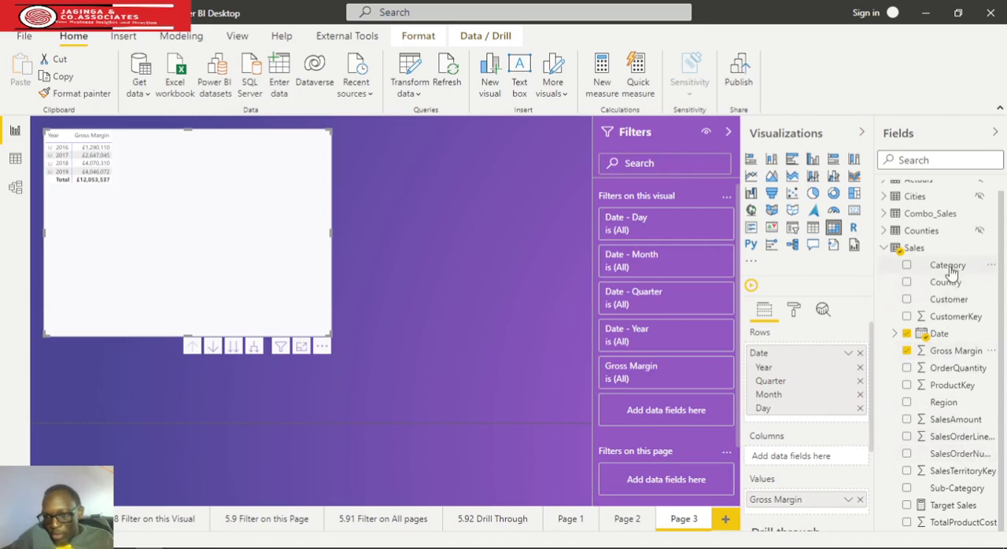
drag(947, 267, 798, 464)
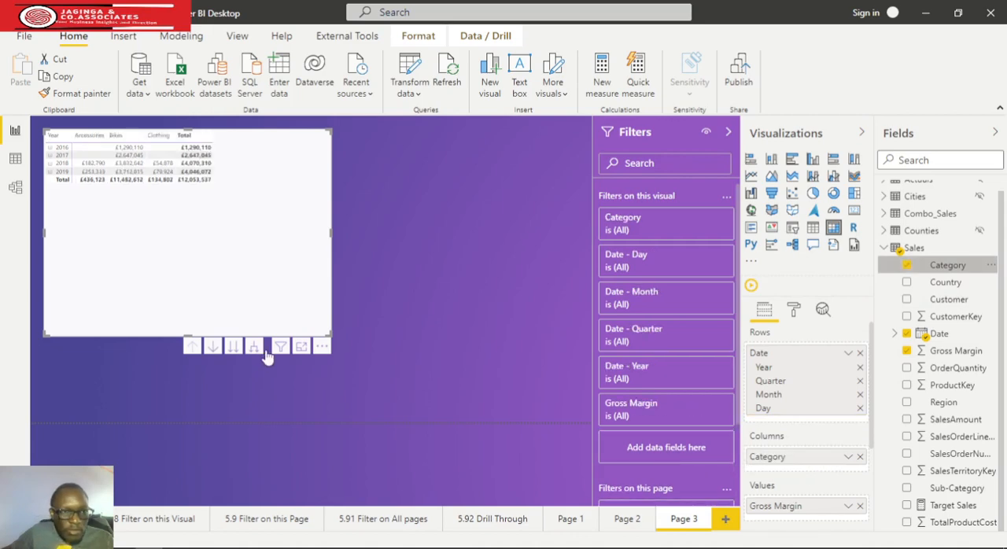
drag(331, 336, 273, 262)
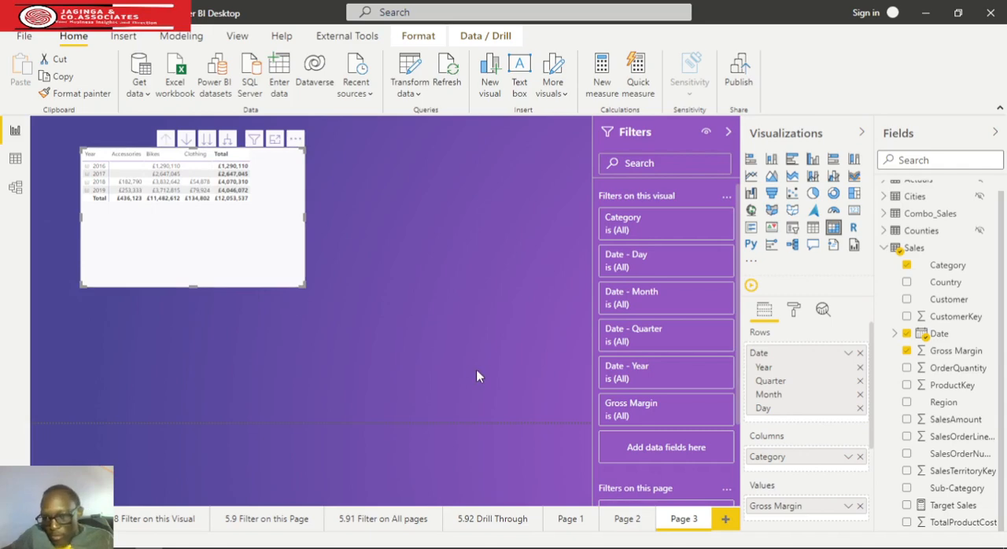
Set the text size of the matrix values to 15 pt and enlarge the visual slightly
click(794, 311)
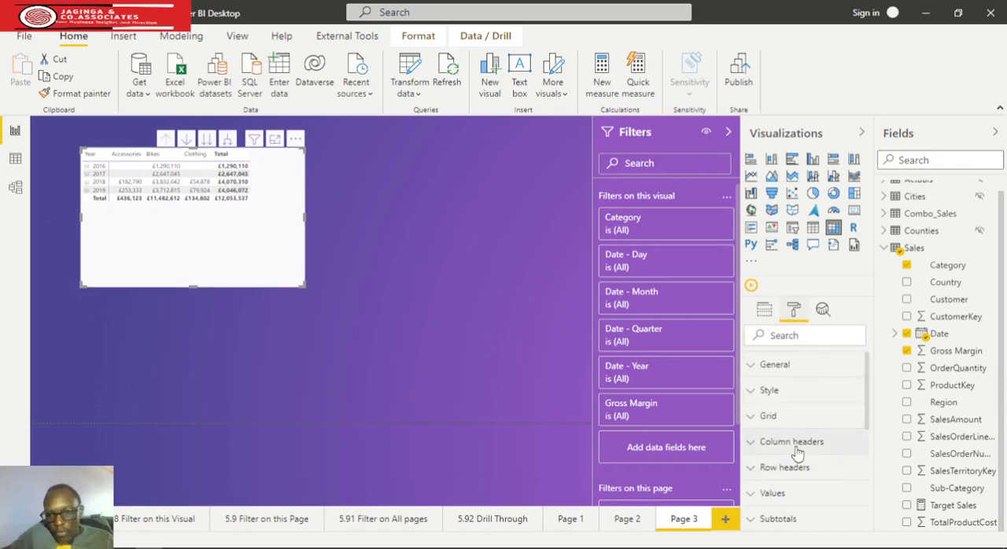
scroll(818, 440, down, 2)
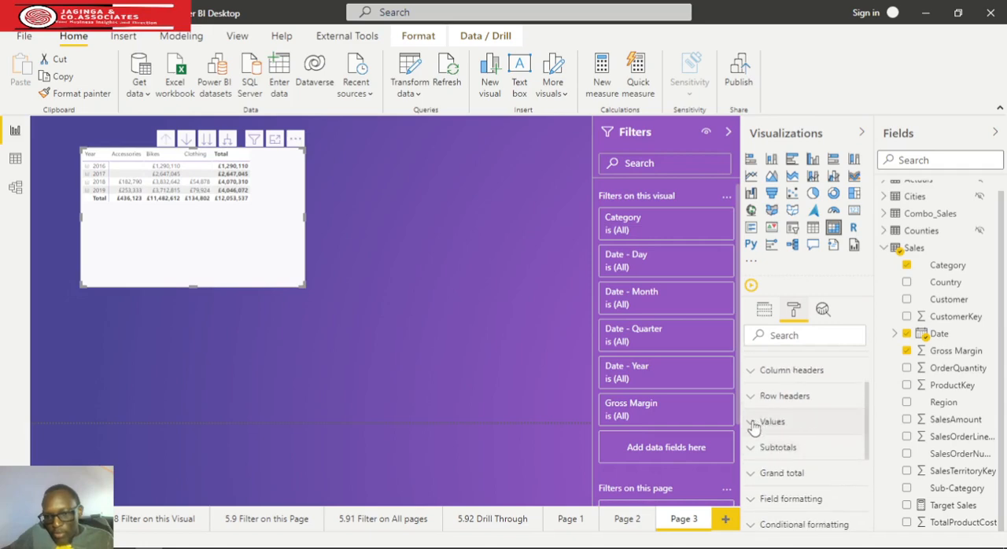
click(755, 423)
scroll(795, 433, down, 3)
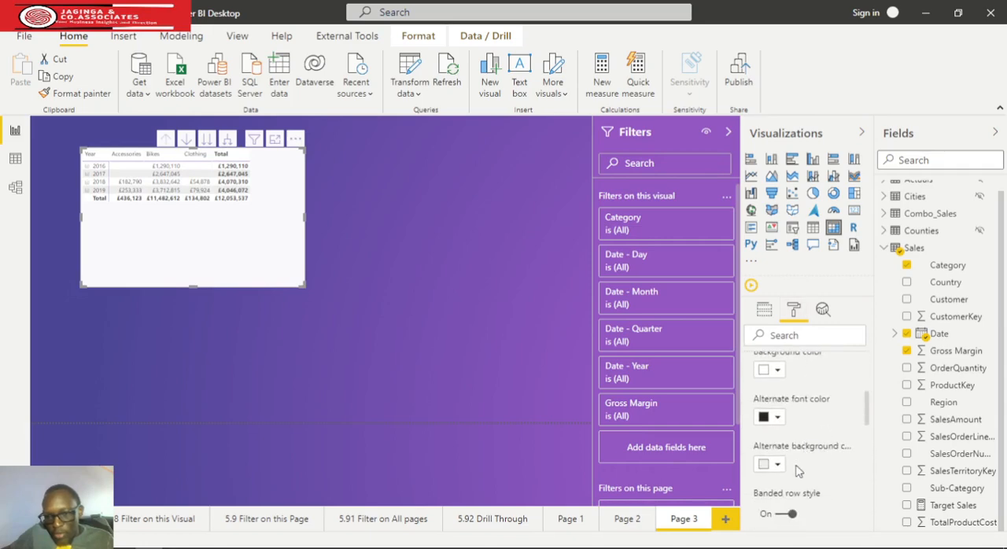
scroll(799, 468, down, 5)
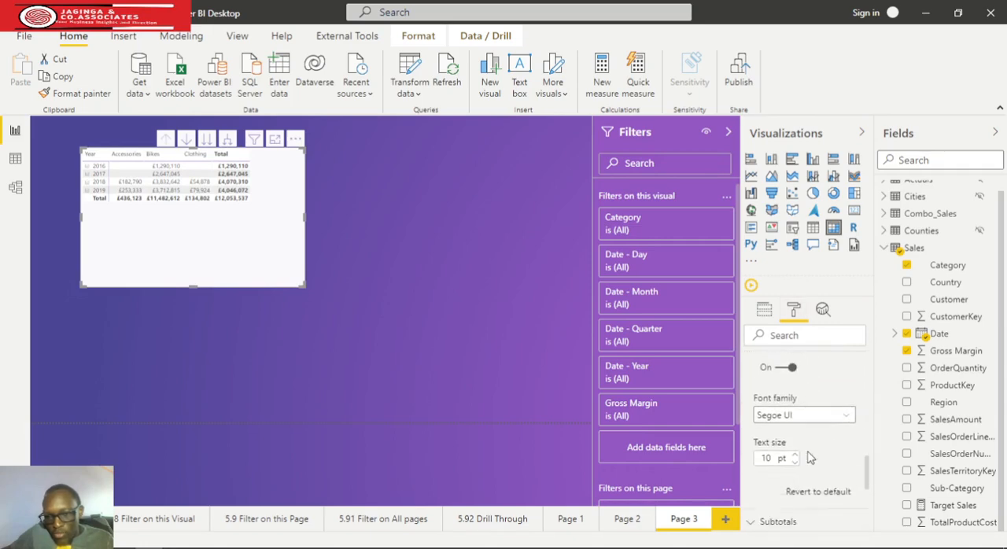
scroll(811, 458, down, 1)
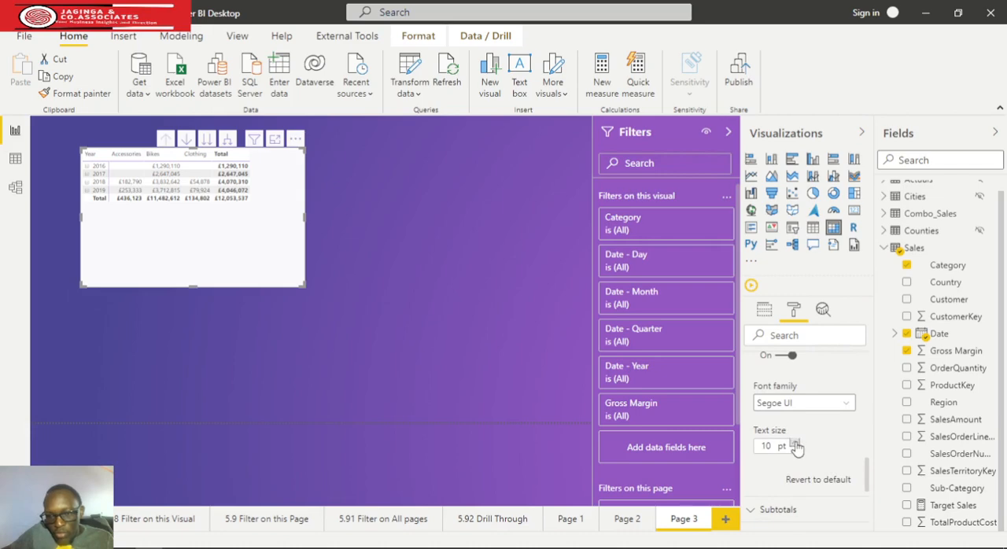
click(795, 442)
click(795, 442)
click(795, 442)
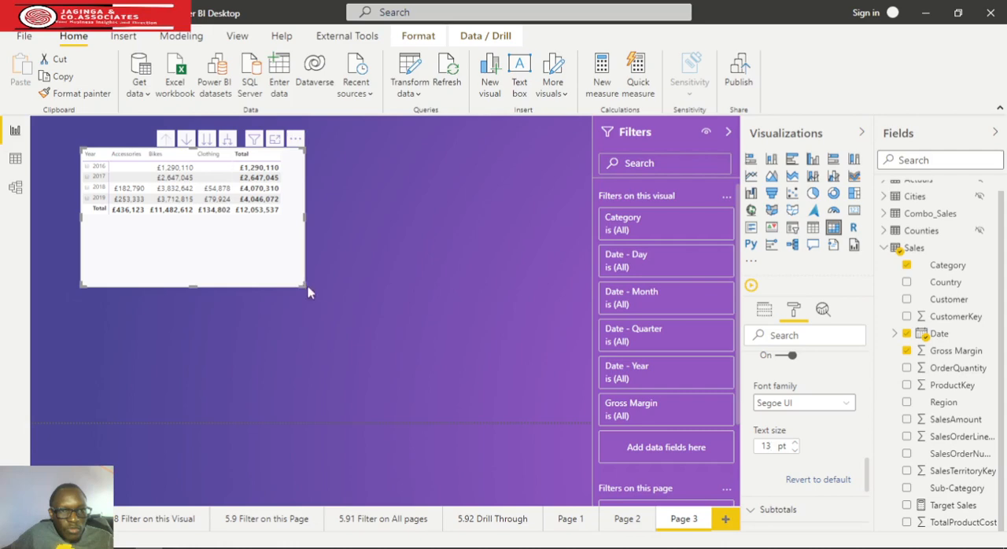
drag(309, 292, 332, 307)
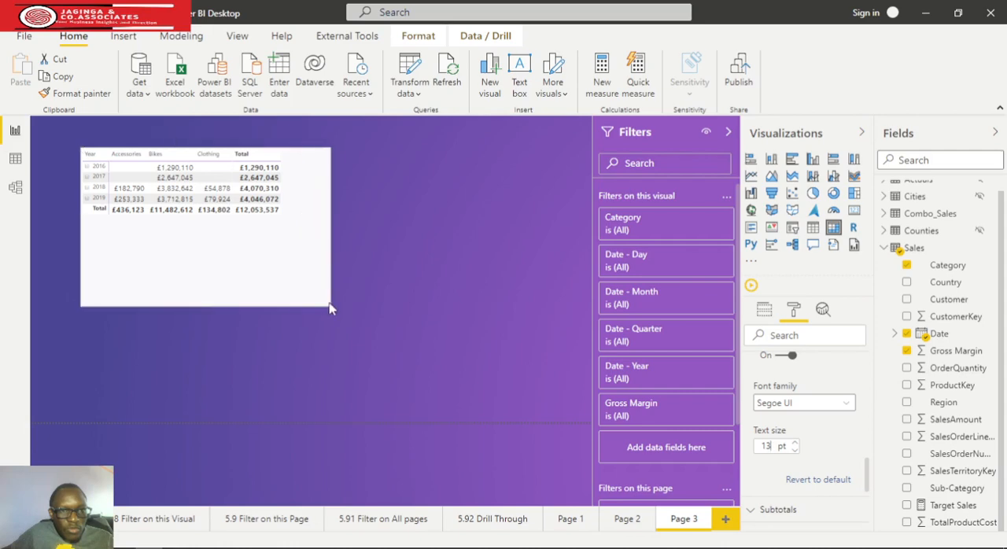
click(795, 442)
click(795, 442)
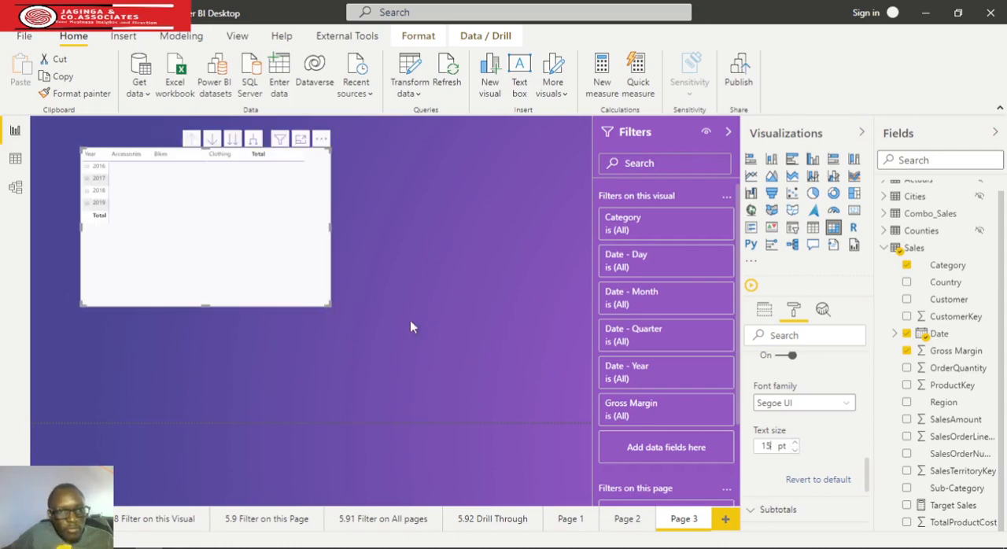
Set the matrix row headers' text size to 15 pt, widen the visual and reduce its height to suit the table
scroll(784, 449, down, 3)
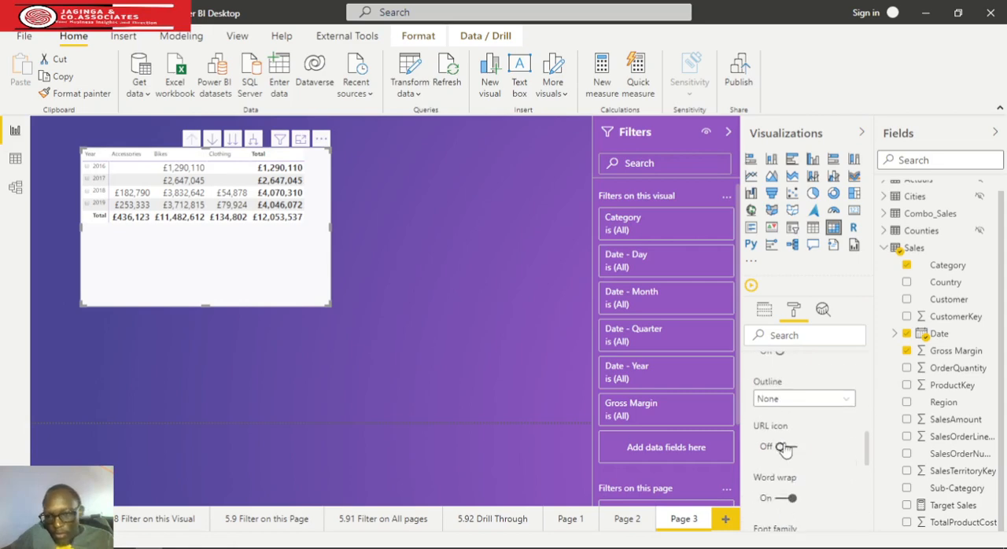
scroll(784, 447, up, 6)
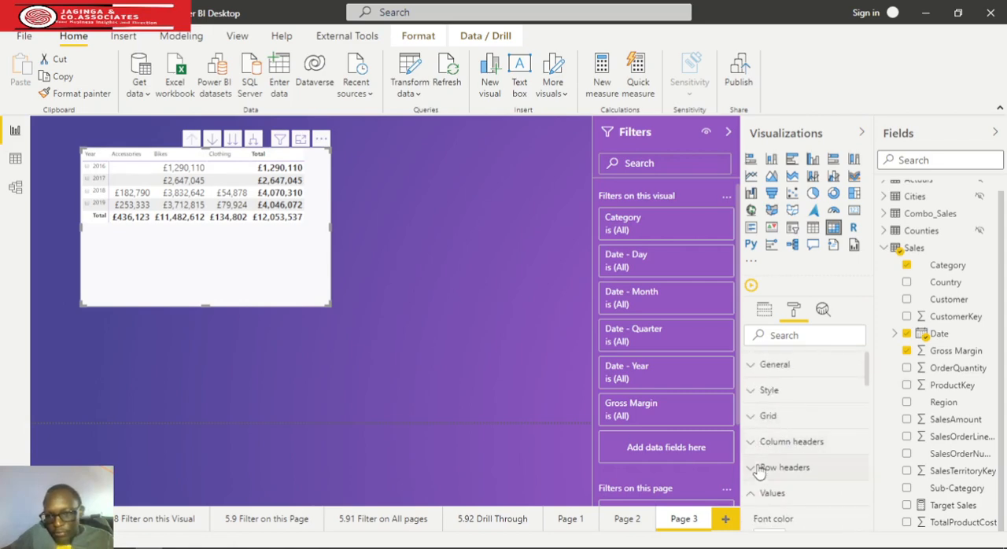
click(751, 492)
click(752, 469)
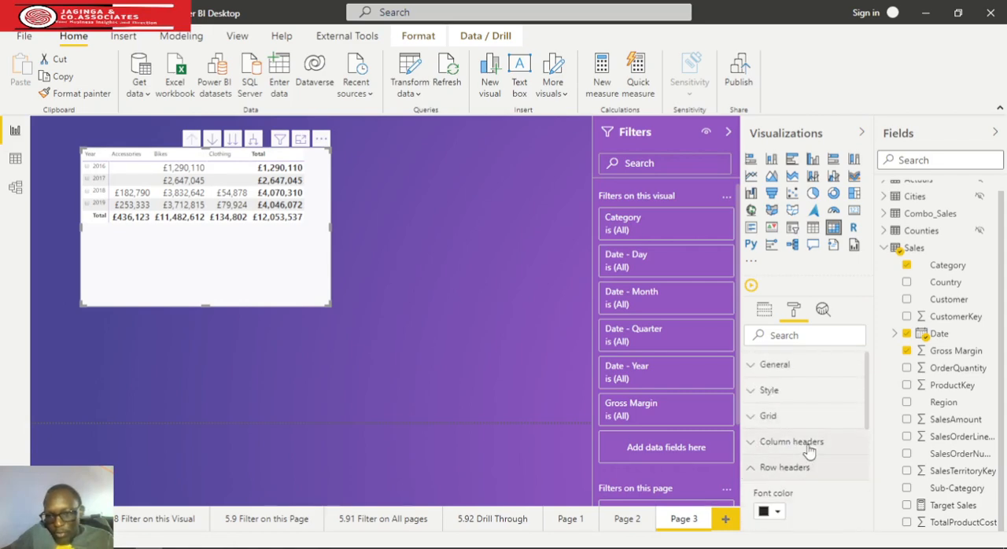
scroll(811, 465, down, 5)
scroll(814, 468, up, 3)
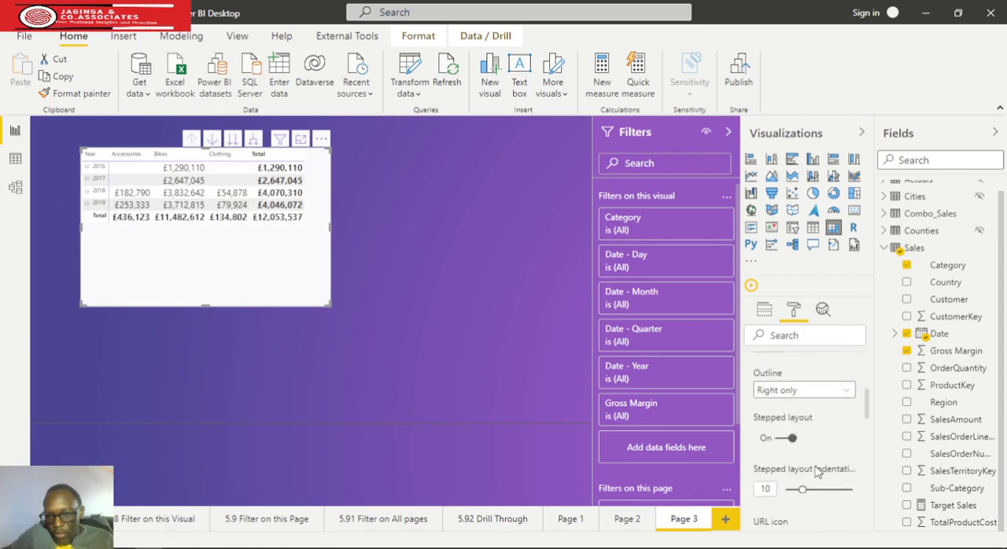
scroll(790, 487, down, 5)
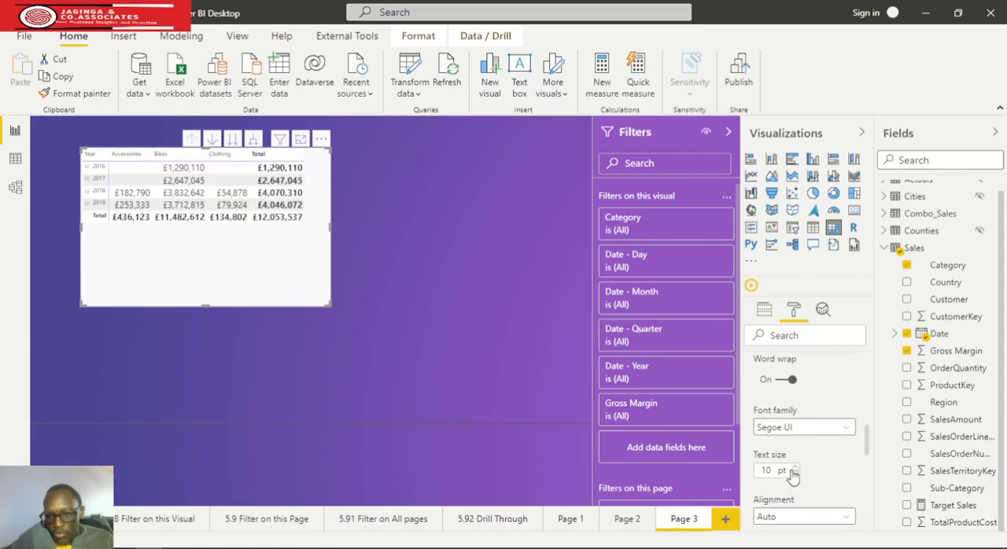
click(796, 470)
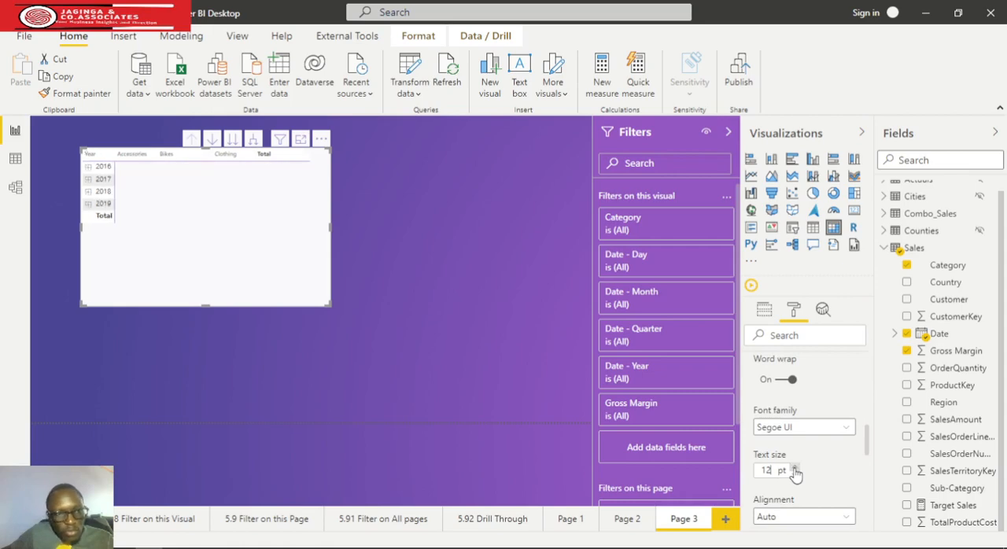
click(796, 469)
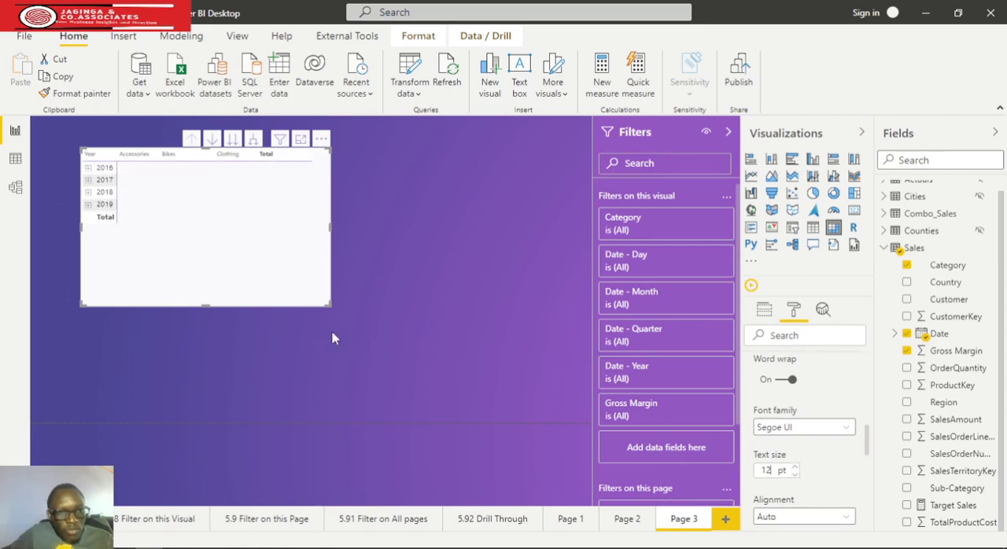
drag(329, 305, 353, 303)
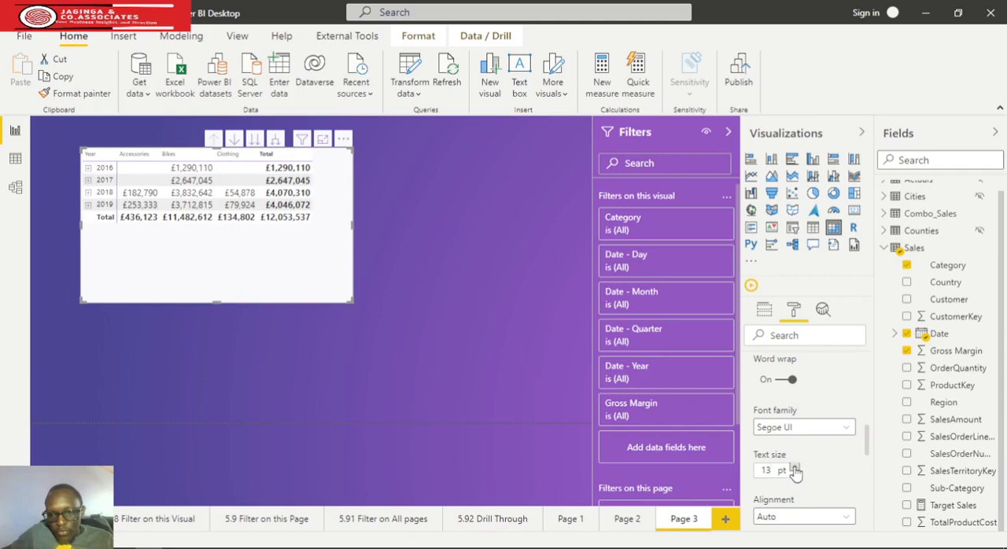
text(5)
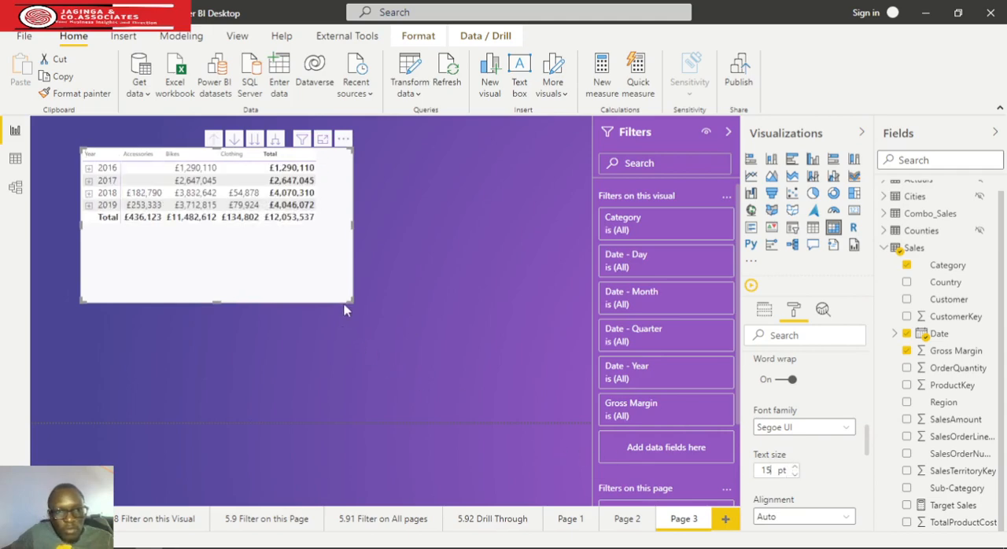
drag(352, 302, 353, 267)
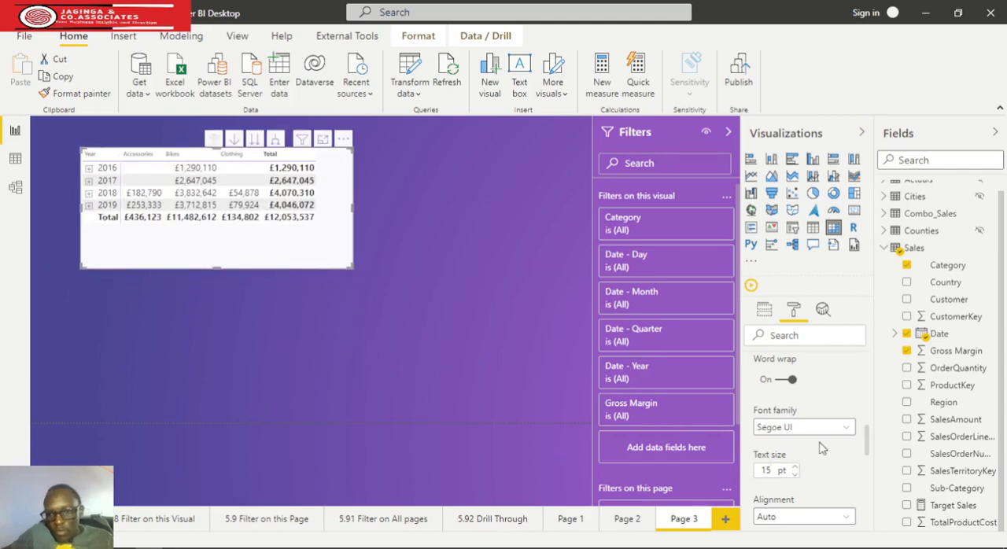
Set the matrix column headers' text size to 14 pt and nudge the matrix slightly upward on the page
scroll(822, 447, up, 3)
scroll(820, 457, up, 3)
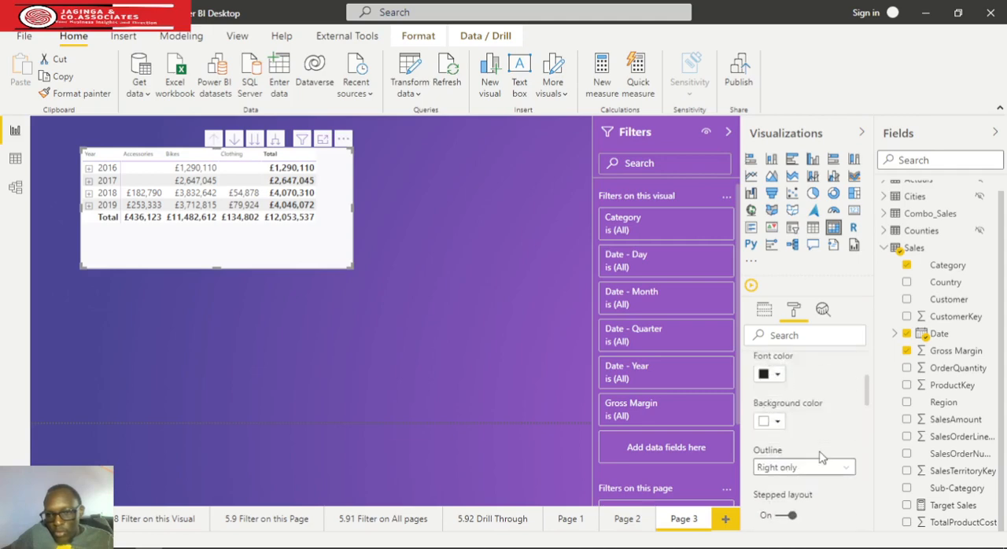
click(757, 395)
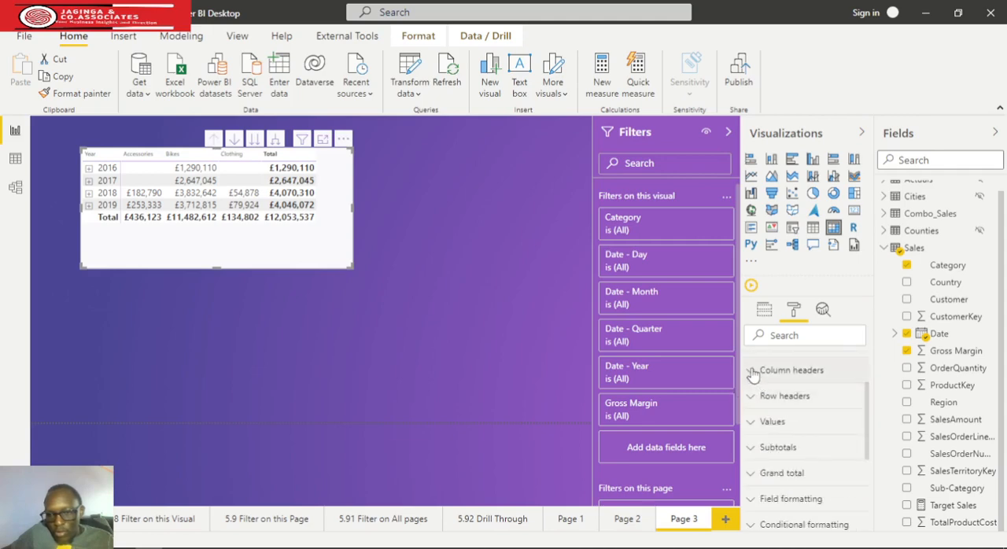
click(753, 373)
scroll(817, 433, down, 5)
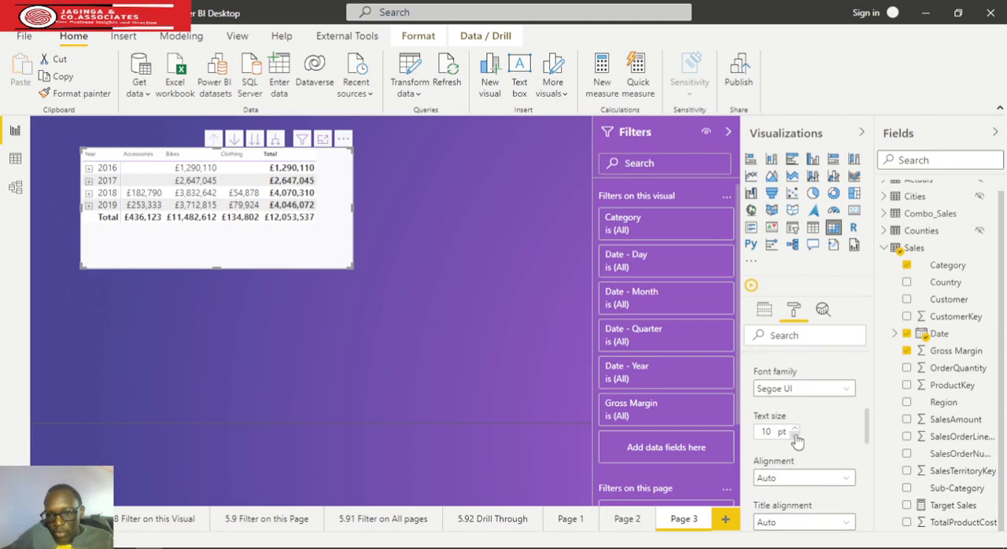
click(796, 429)
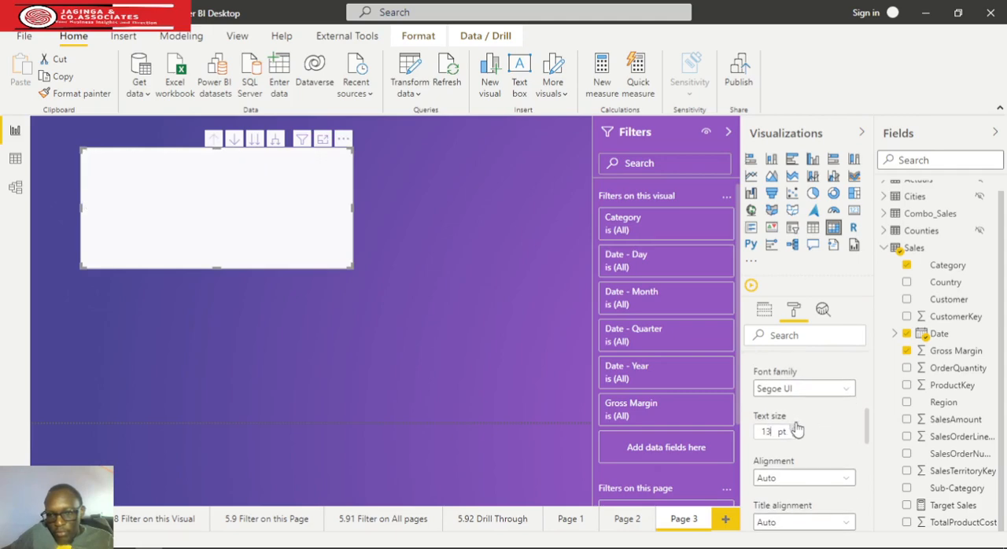
click(795, 429)
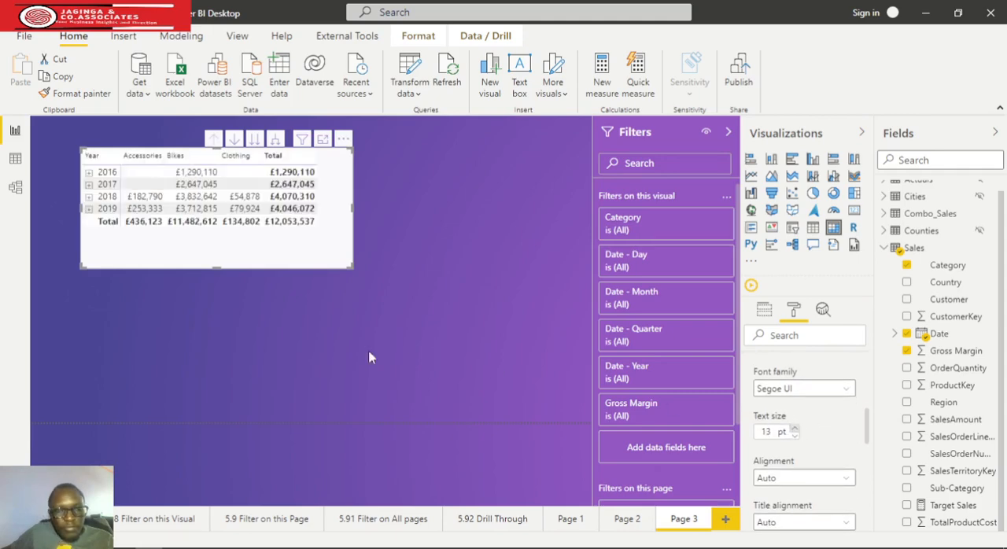
key(Up)
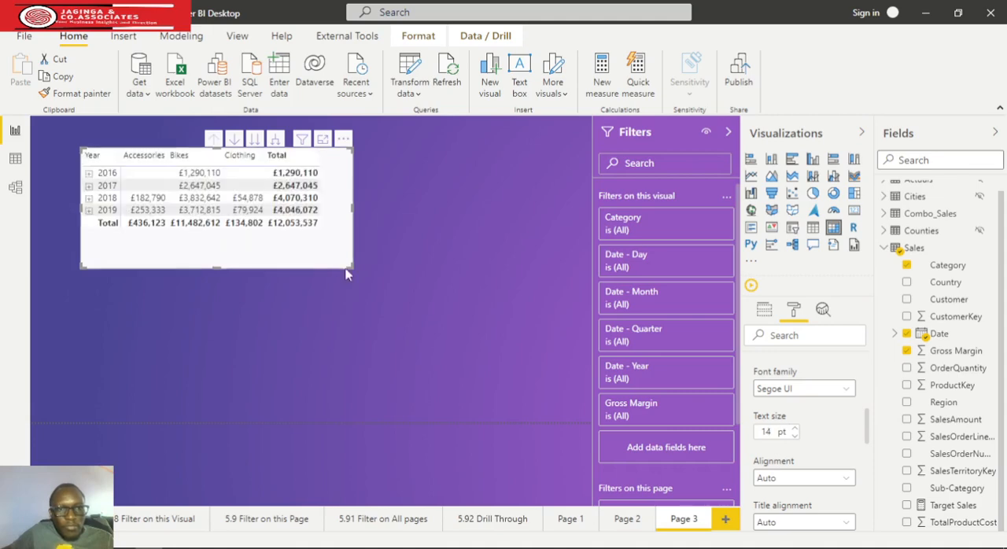
drag(346, 265, 347, 259)
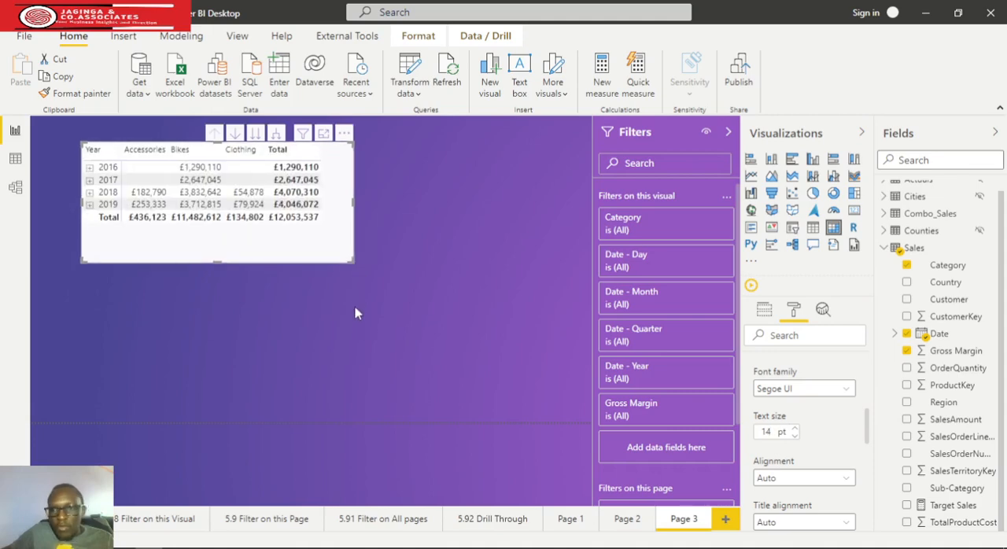
Insert a pie chart below the matrix, then shrink the matrix and move it to the page's upper-left corner
click(483, 393)
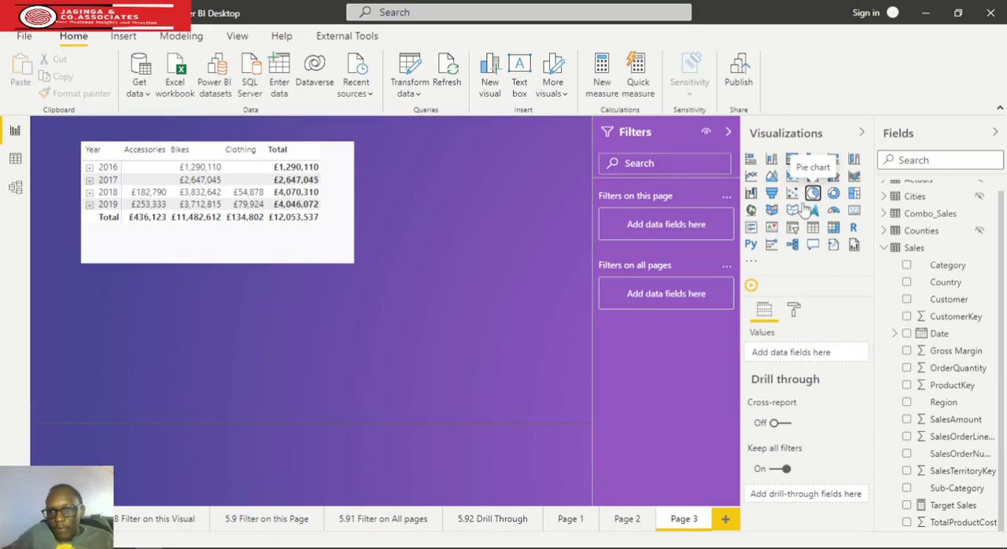
mouse_move(298, 336)
mouse_down()
mouse_move(437, 348)
mouse_move(296, 346)
mouse_up()
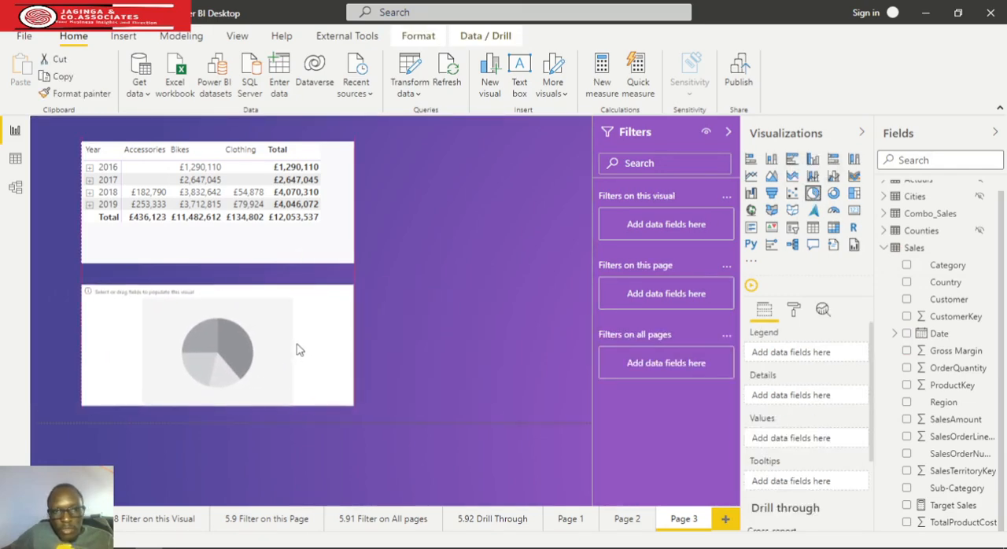
click(262, 244)
mouse_move(285, 226)
mouse_down()
mouse_move(300, 236)
mouse_move(294, 226)
mouse_up()
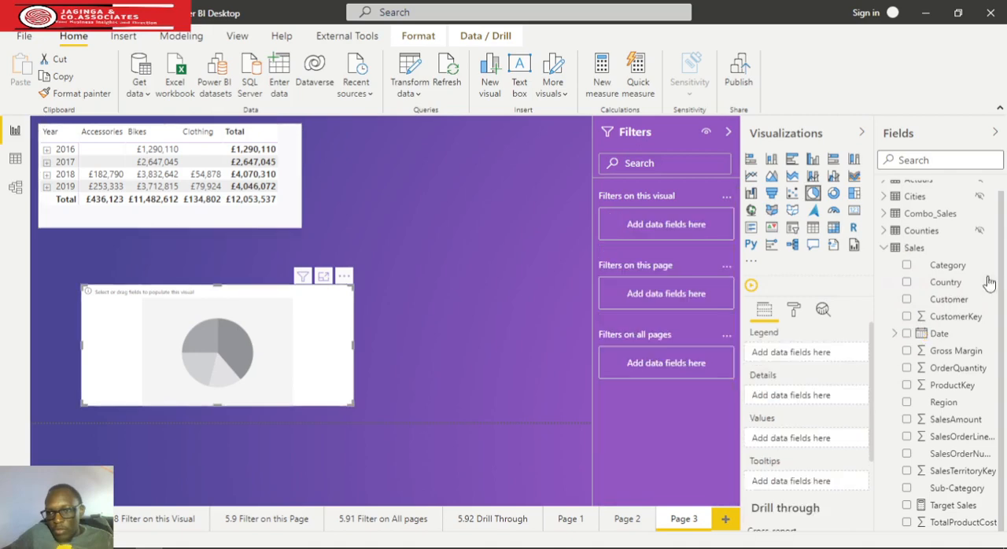
Populate the pie chart with Category as the legend and TotalProductCost as the values
drag(952, 265, 787, 353)
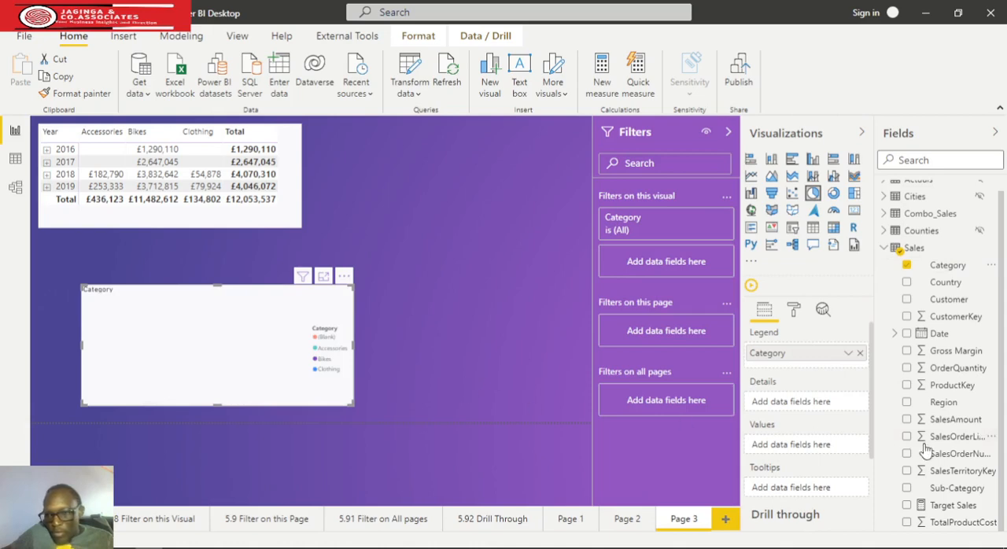
mouse_move(970, 357)
mouse_down()
mouse_move(881, 436)
mouse_move(940, 415)
mouse_move(991, 348)
mouse_move(987, 355)
mouse_up()
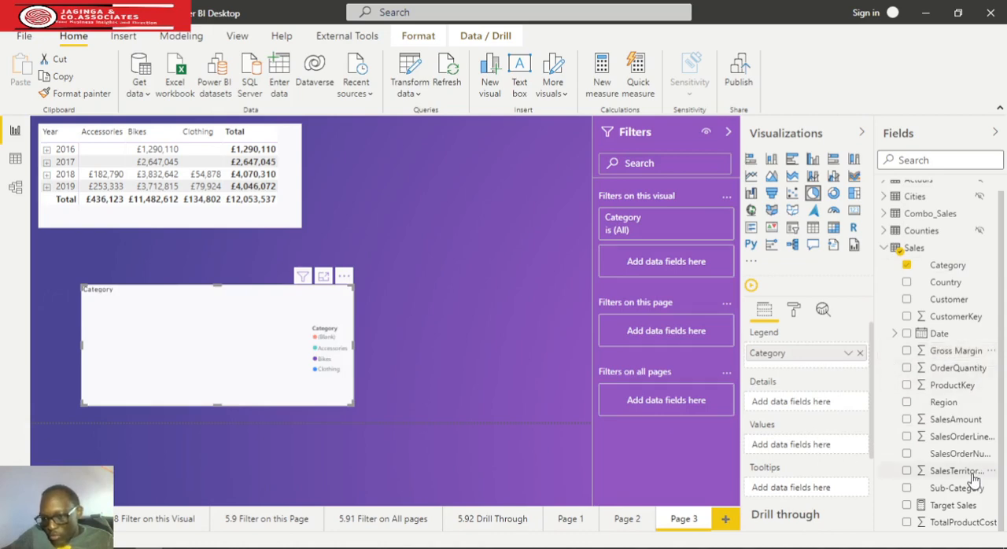
drag(958, 531, 816, 446)
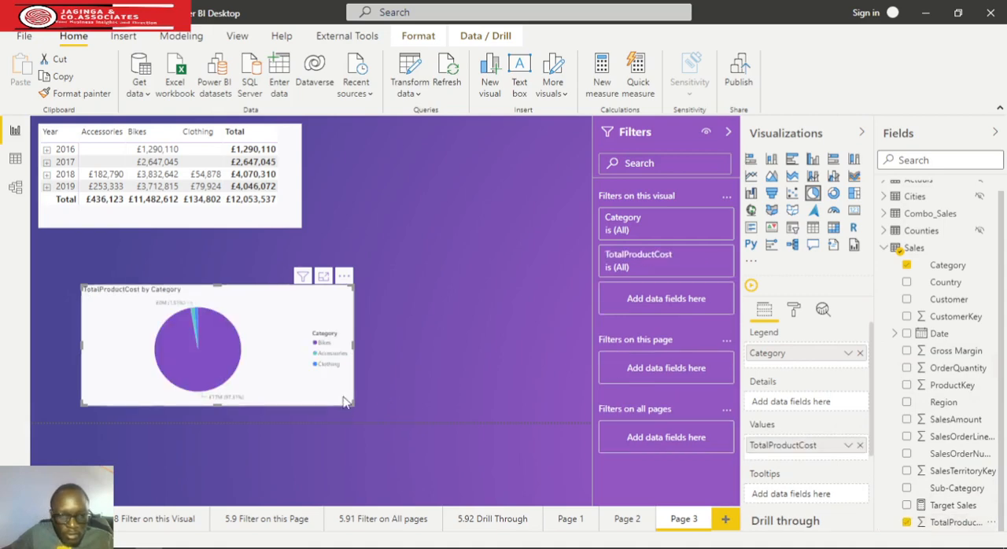
Enlarge the pie chart slightly and exclude the Bikes category from it
drag(344, 409, 387, 413)
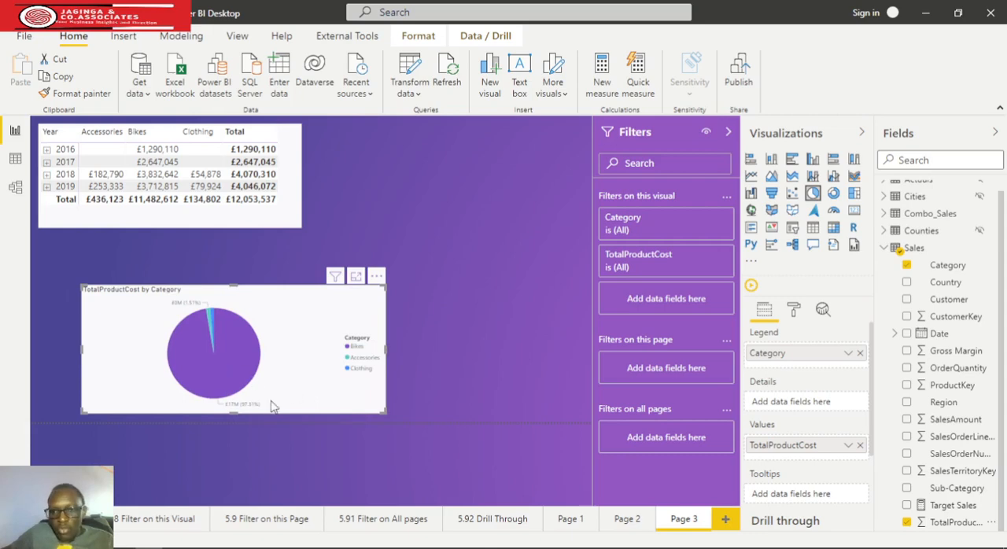
right_click(242, 362)
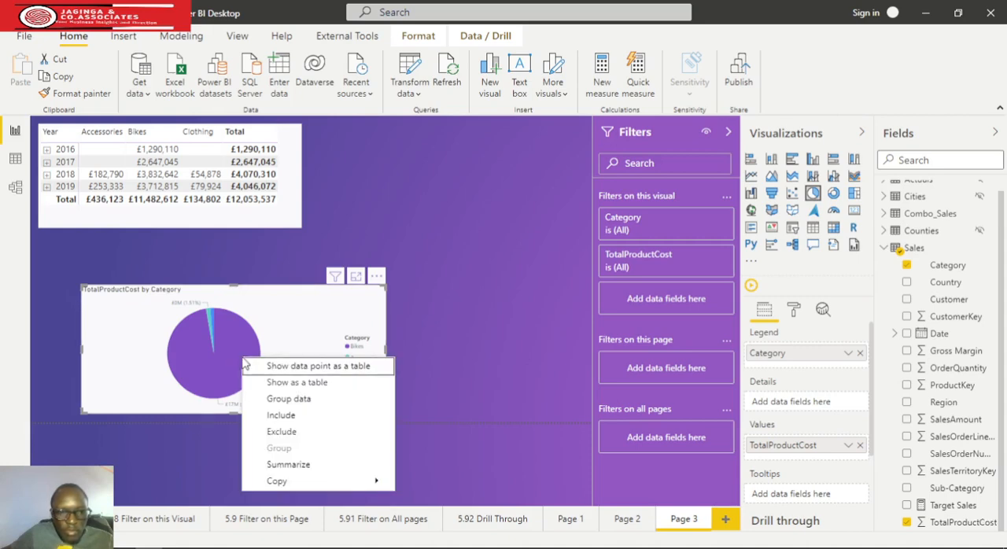
click(442, 392)
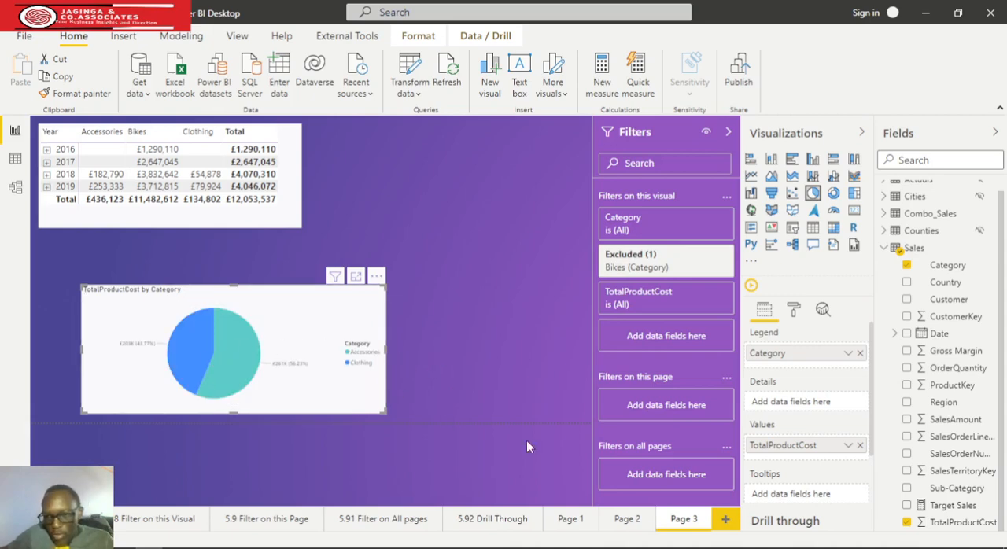
Set the pie chart's data colors to crimson red for Accessories and blue for Clothing
click(793, 312)
click(786, 416)
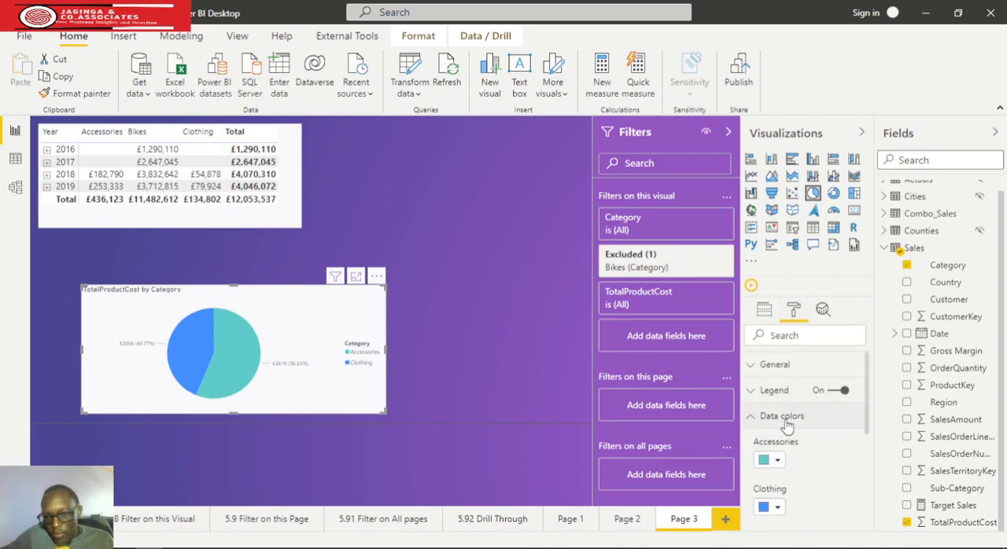
scroll(794, 429, down, 1)
click(777, 389)
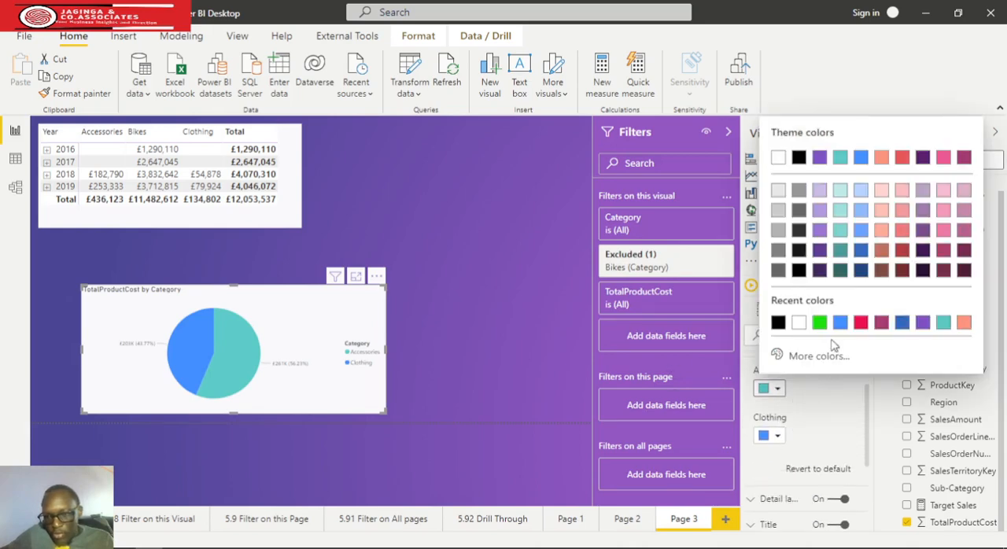
click(860, 323)
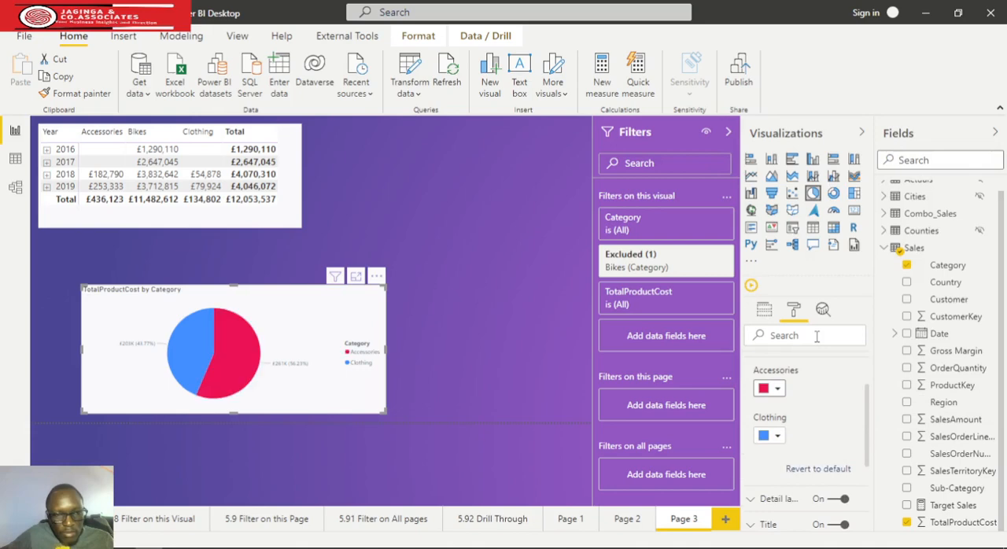
click(777, 436)
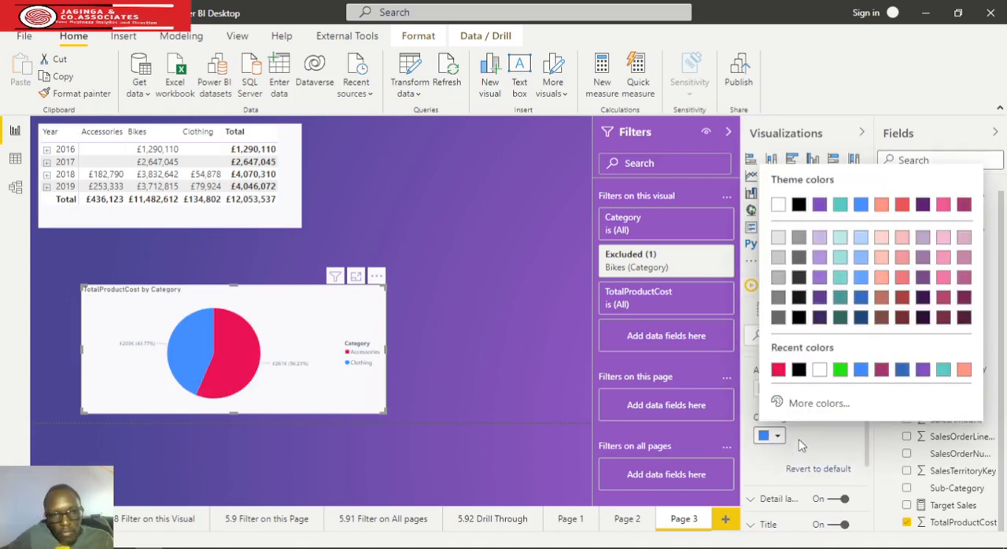
click(733, 417)
scroll(759, 421, up, 2)
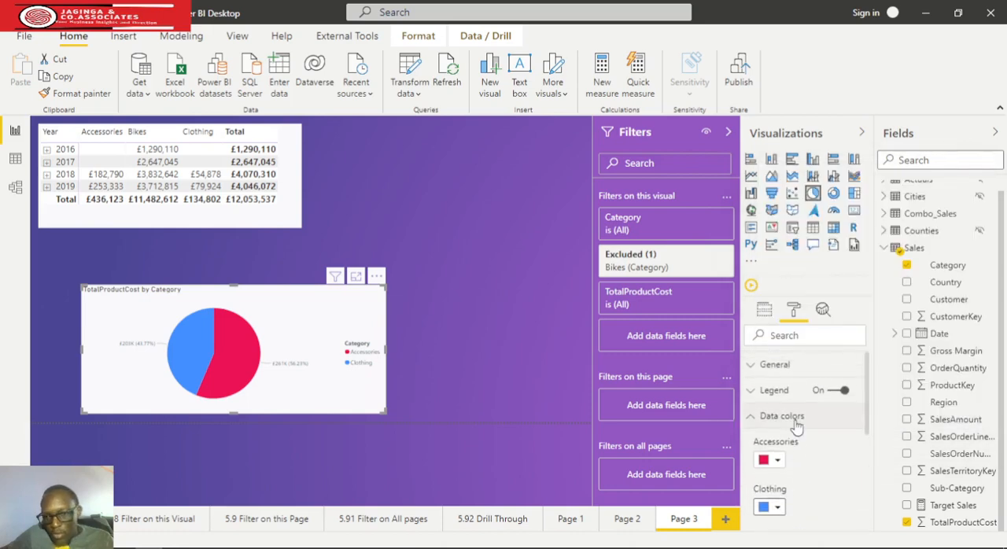
click(751, 416)
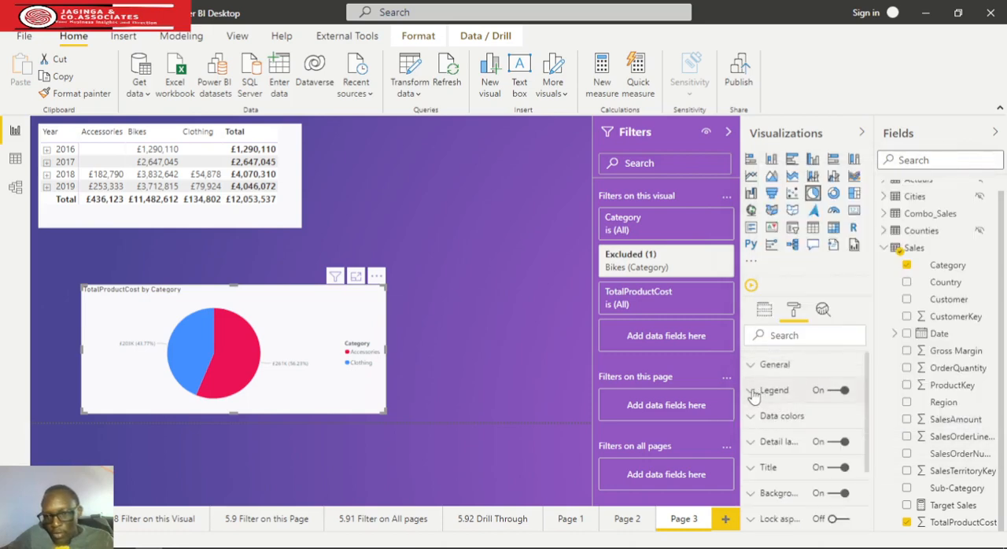
Set the pie chart's legend position to Bottom Center
click(752, 390)
click(844, 435)
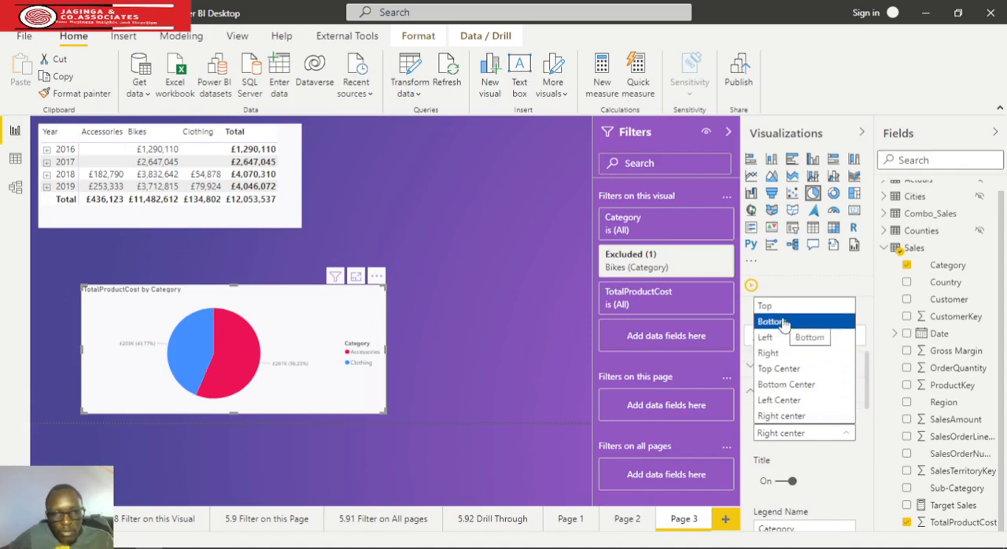
click(785, 384)
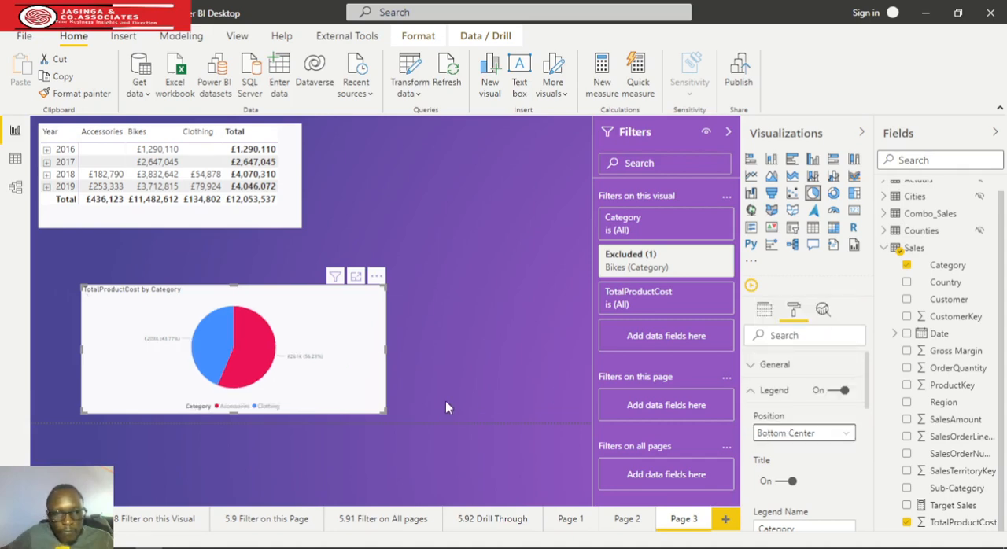
click(749, 391)
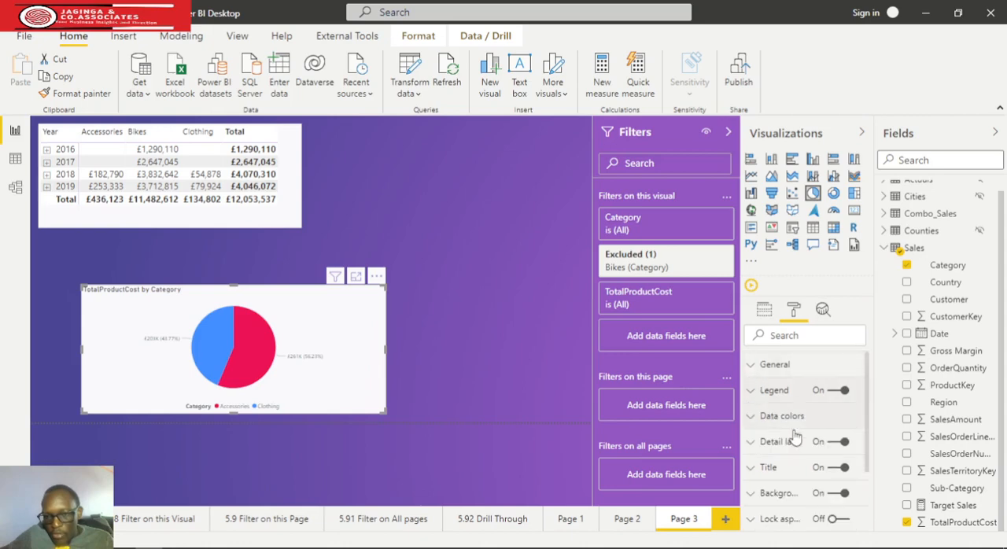
Set the color of the pie chart's detail labels to black
click(750, 442)
scroll(818, 463, down, 1)
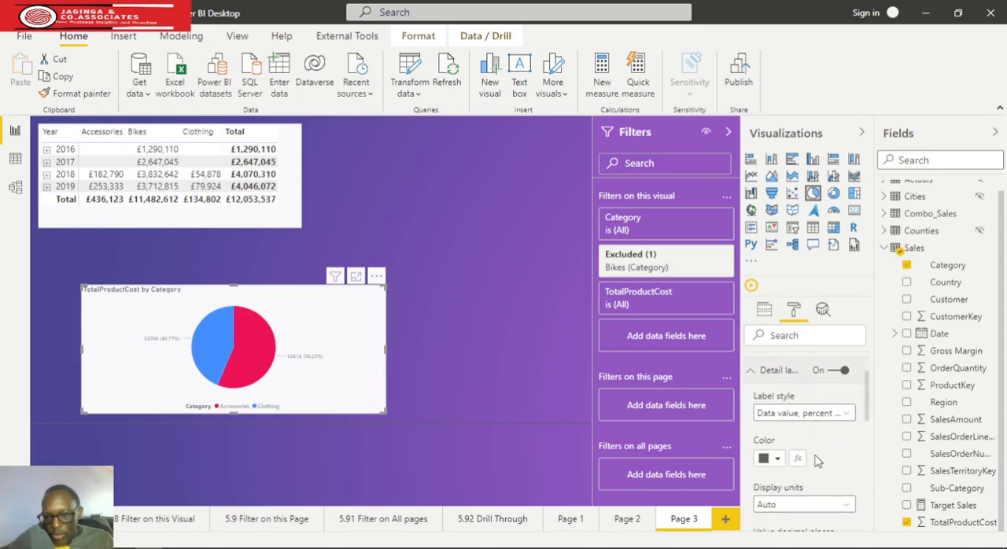
click(774, 460)
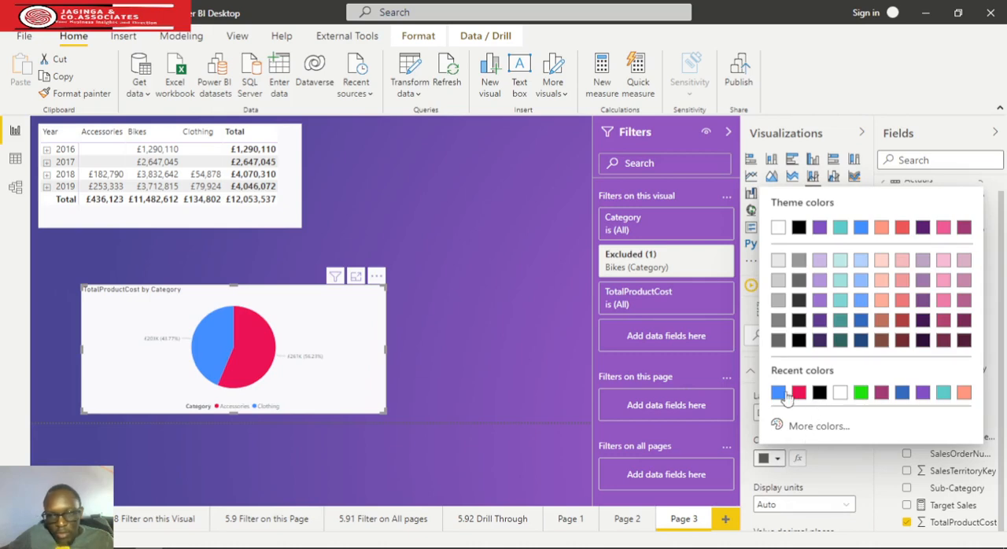
click(819, 392)
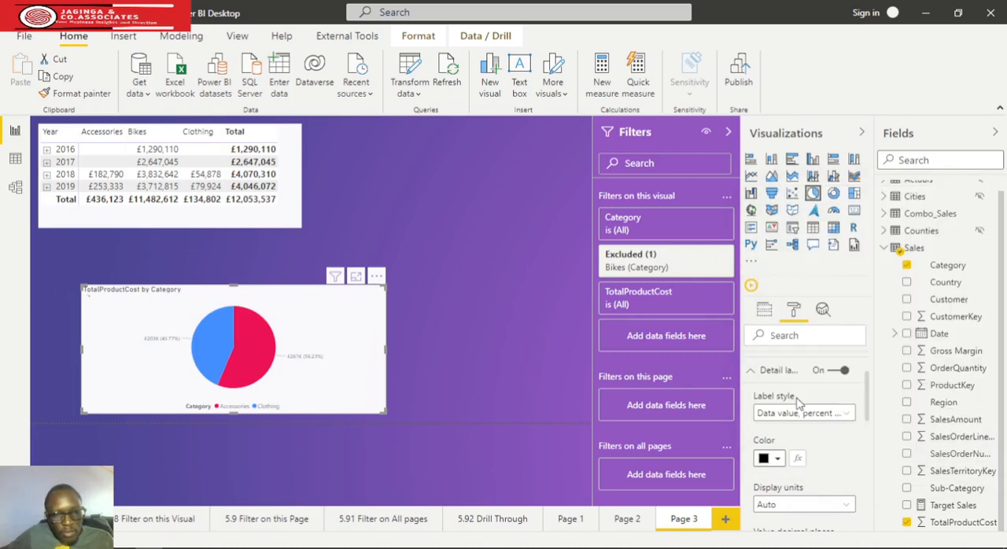
Set the label style of the pie chart's detail labels to Category, data value
scroll(810, 464, down, 2)
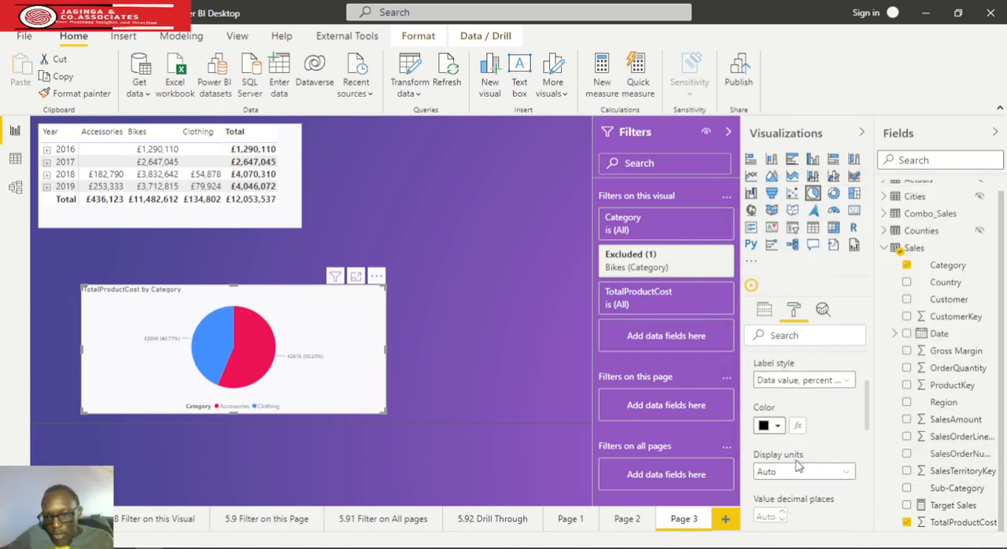
click(821, 435)
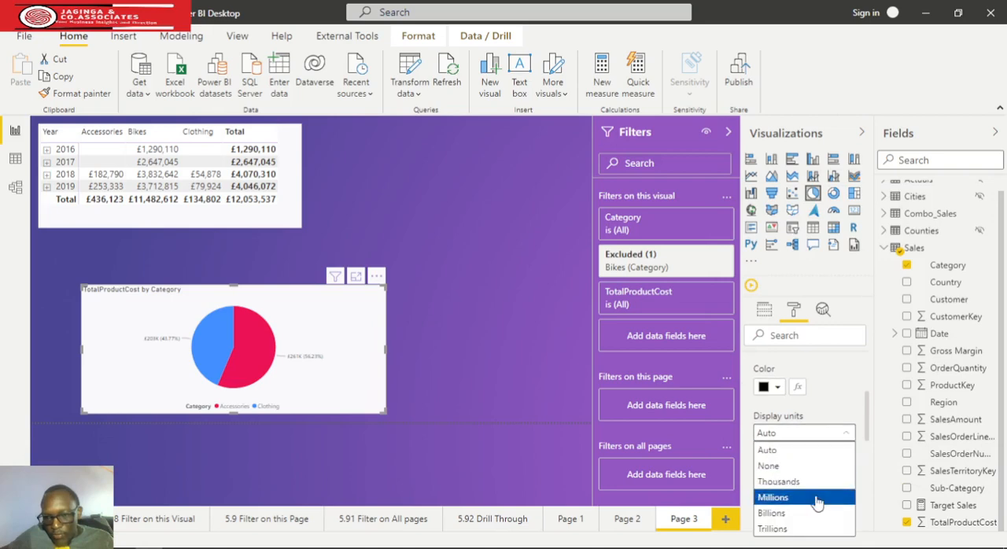
click(807, 447)
scroll(830, 417, down, 3)
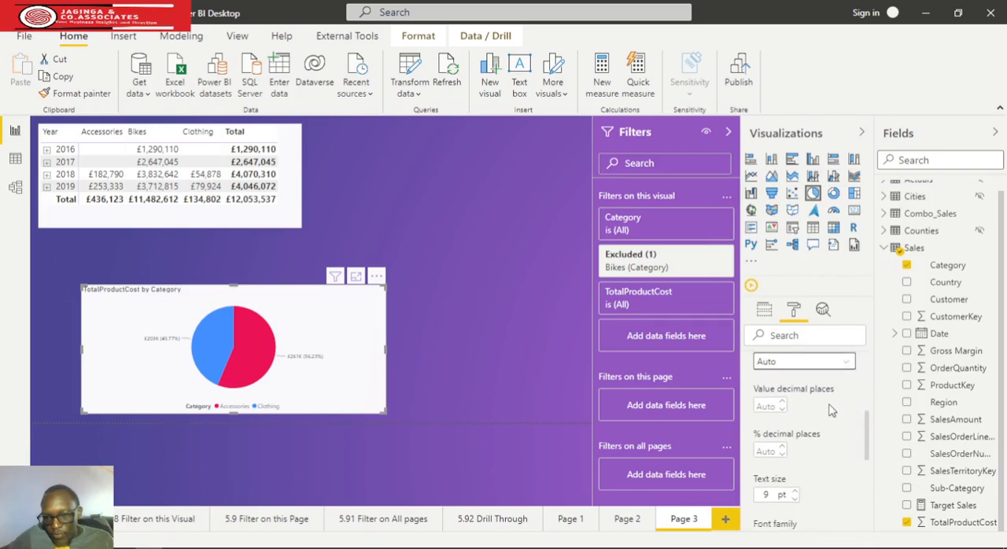
scroll(835, 415, up, 3)
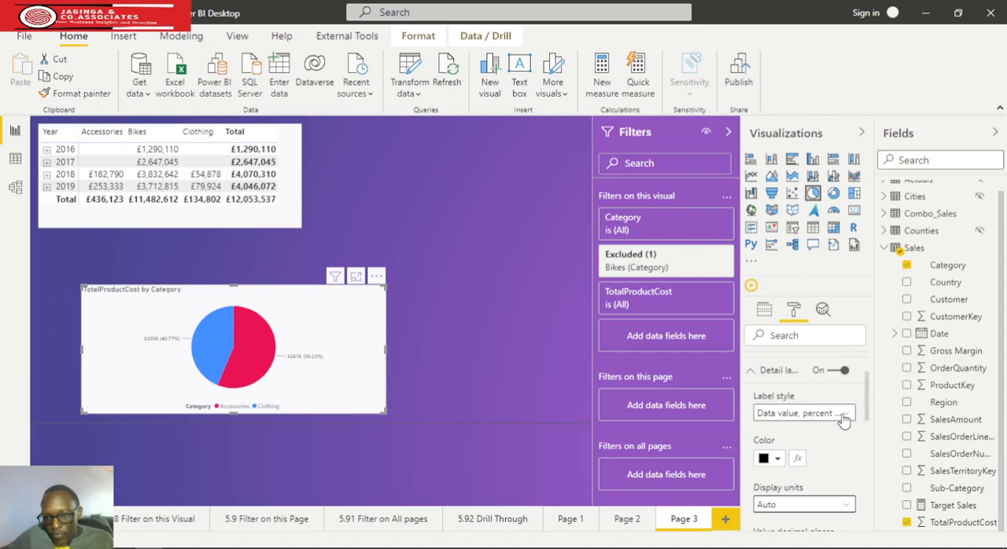
click(844, 417)
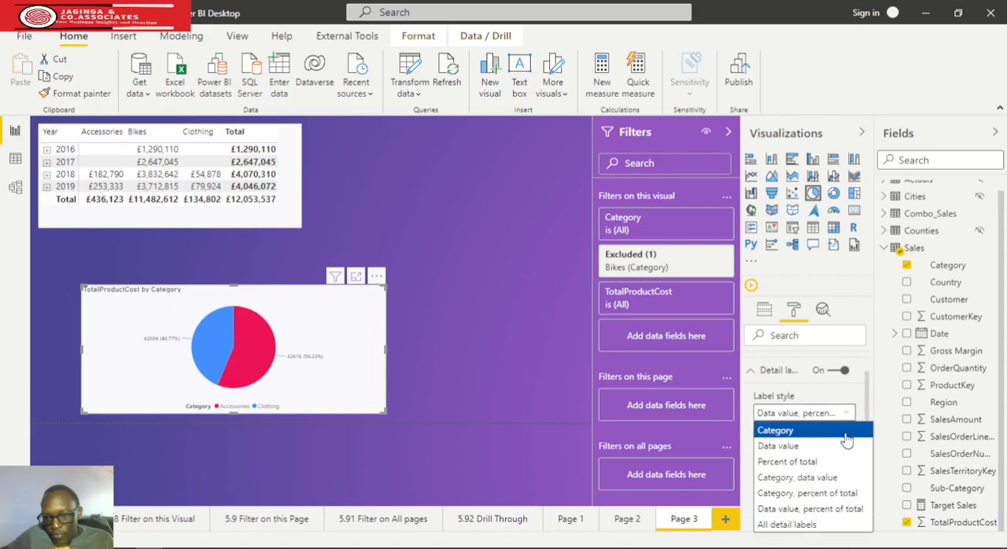
click(832, 480)
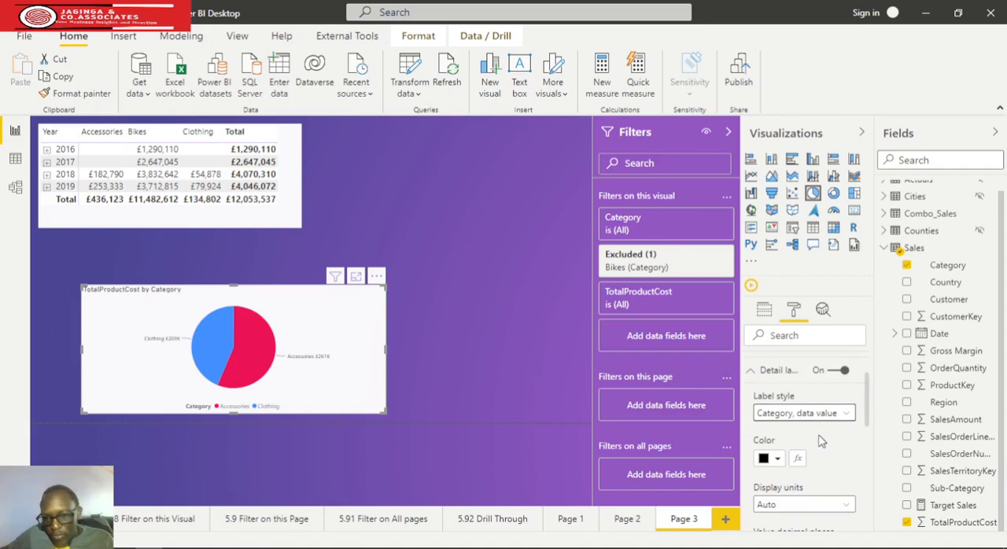
scroll(820, 445, up, 1)
scroll(821, 445, down, 3)
scroll(820, 444, up, 1)
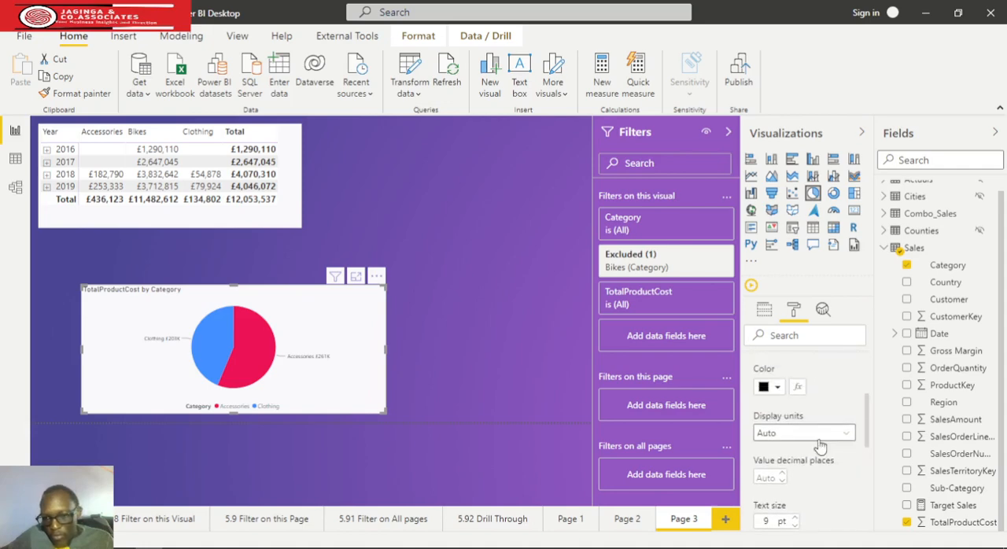
Set the text size of the pie chart's detail labels to 11 pt and their label position to Inside
scroll(821, 442, down, 1)
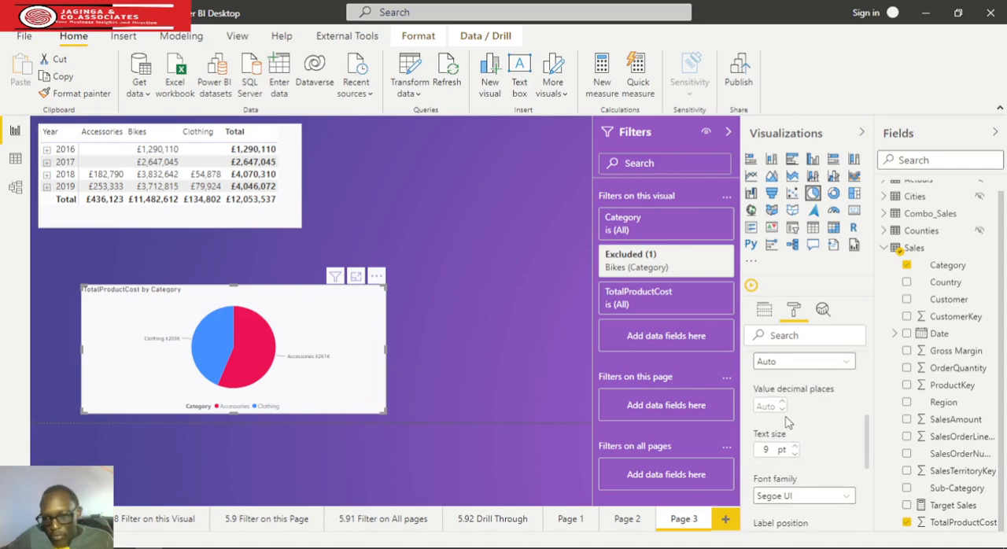
scroll(818, 428, down, 1)
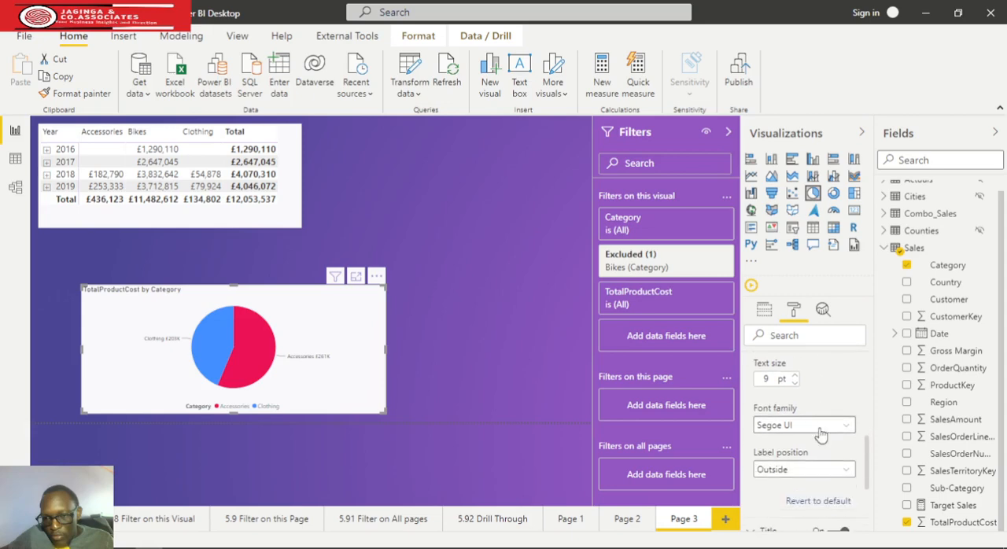
click(794, 376)
click(794, 376)
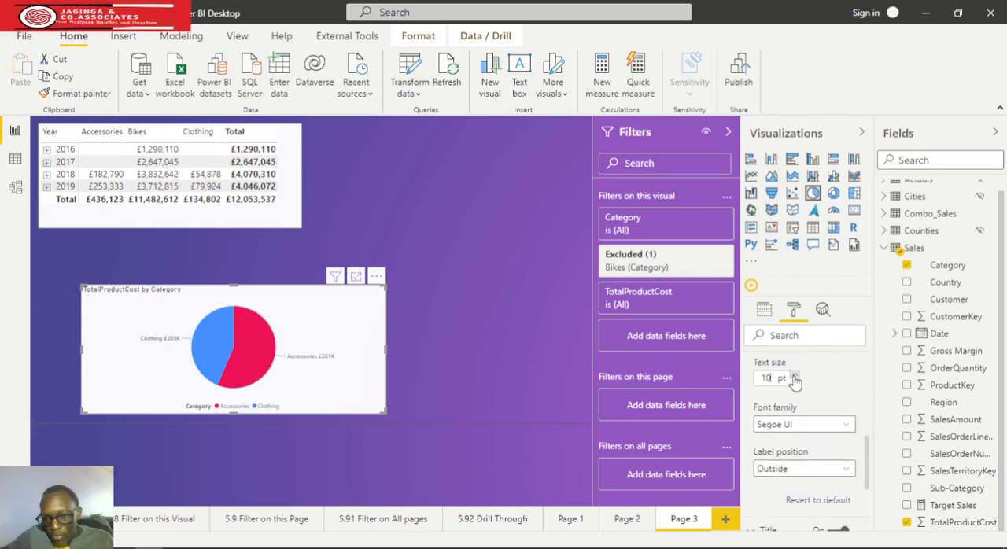
click(831, 470)
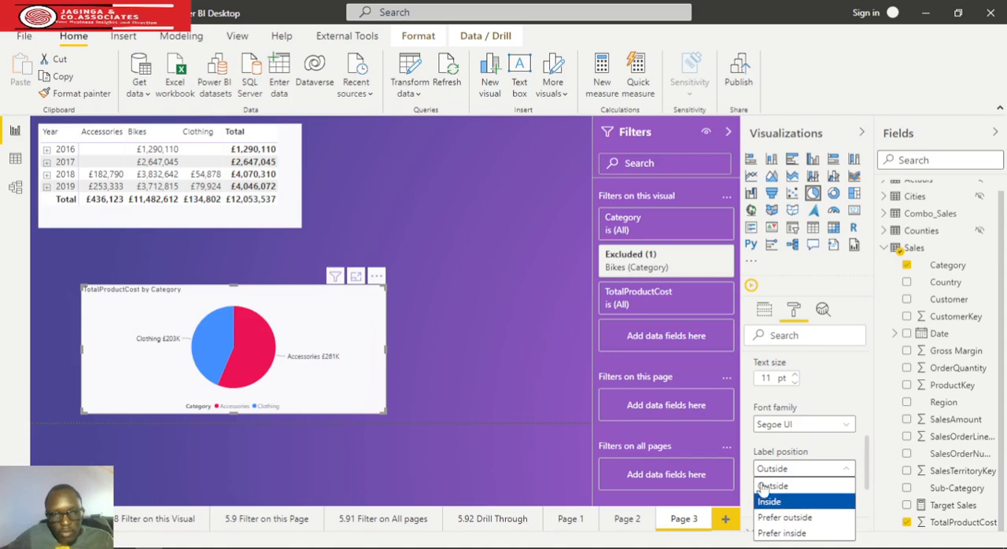
click(818, 501)
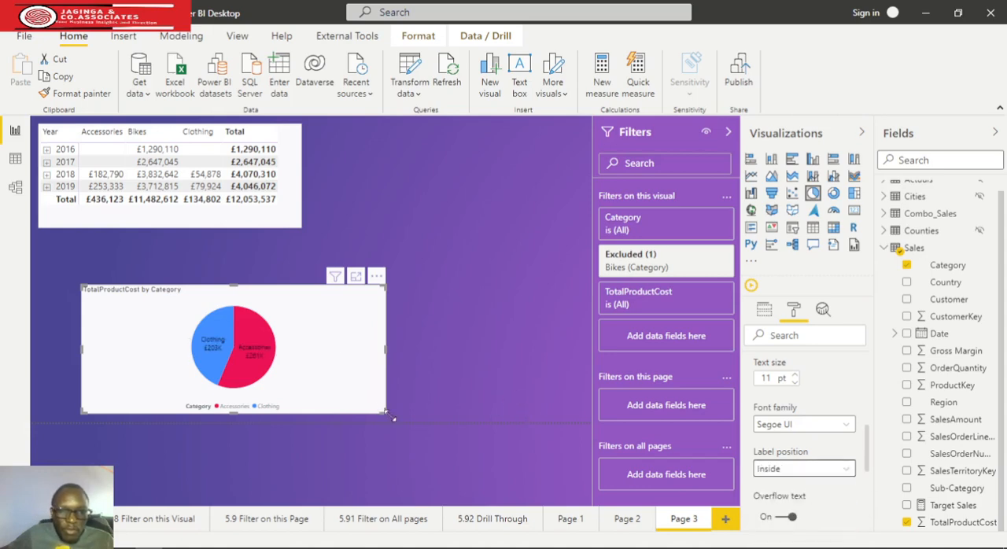
Enlarge the pie chart upward and outward so it fills the space beneath the matrix
drag(394, 419, 406, 428)
drag(401, 287, 408, 234)
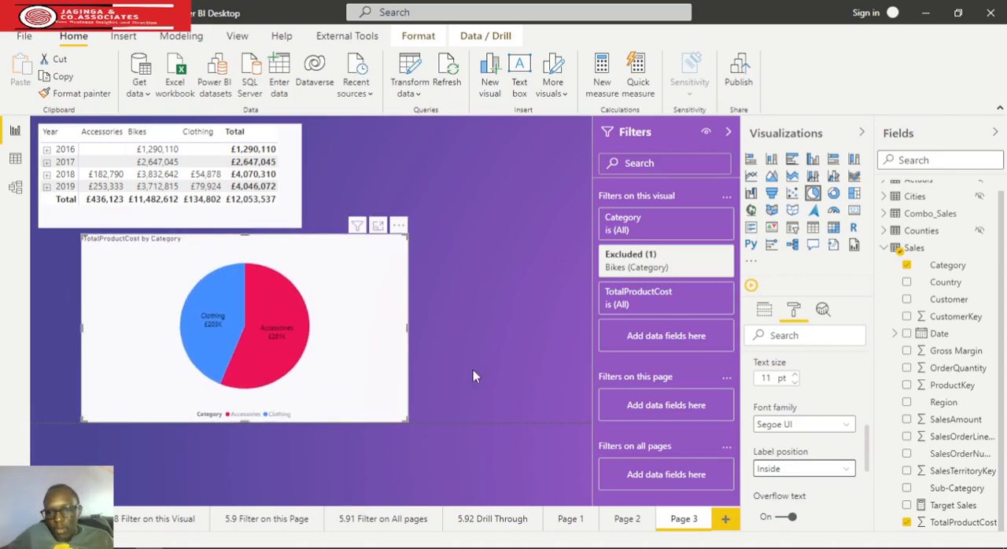
click(494, 532)
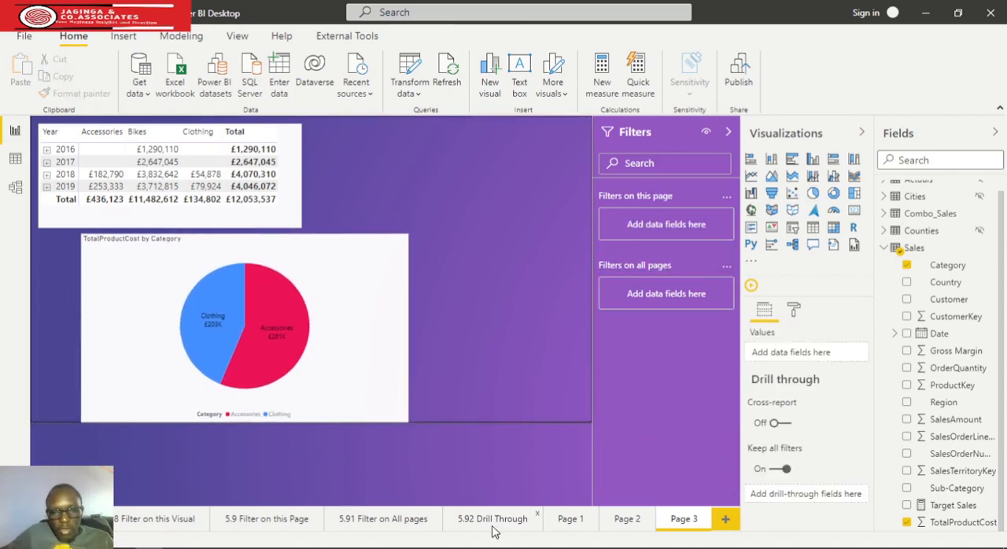
Add a treemap to the 5.91 Filter on All pages page, enlarge it and move it slightly inward from the page's corner
click(386, 524)
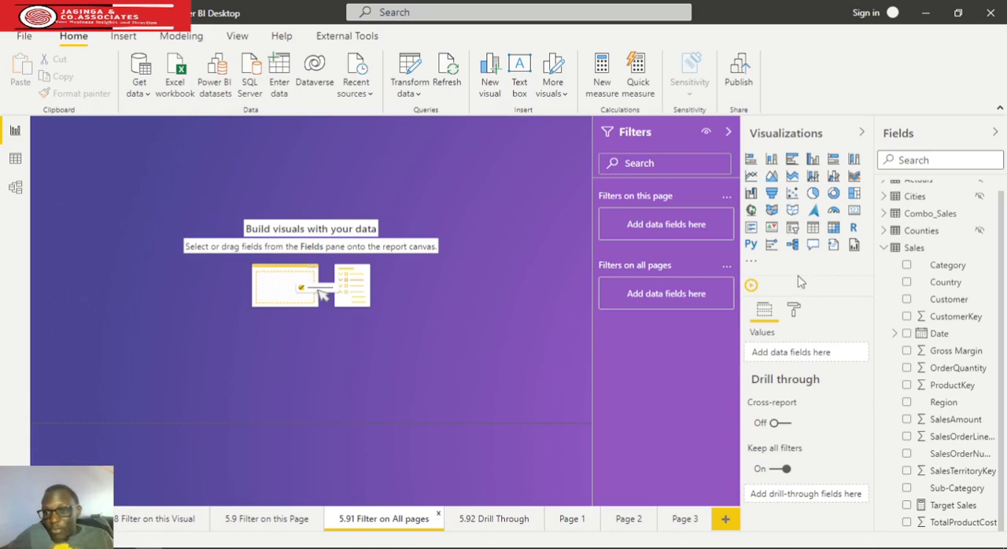
click(852, 197)
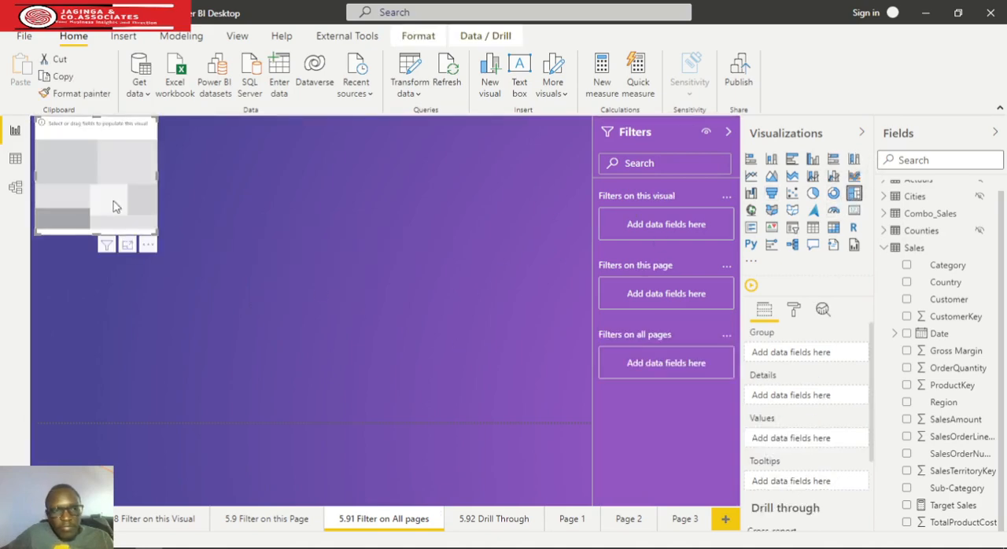
drag(156, 233, 319, 327)
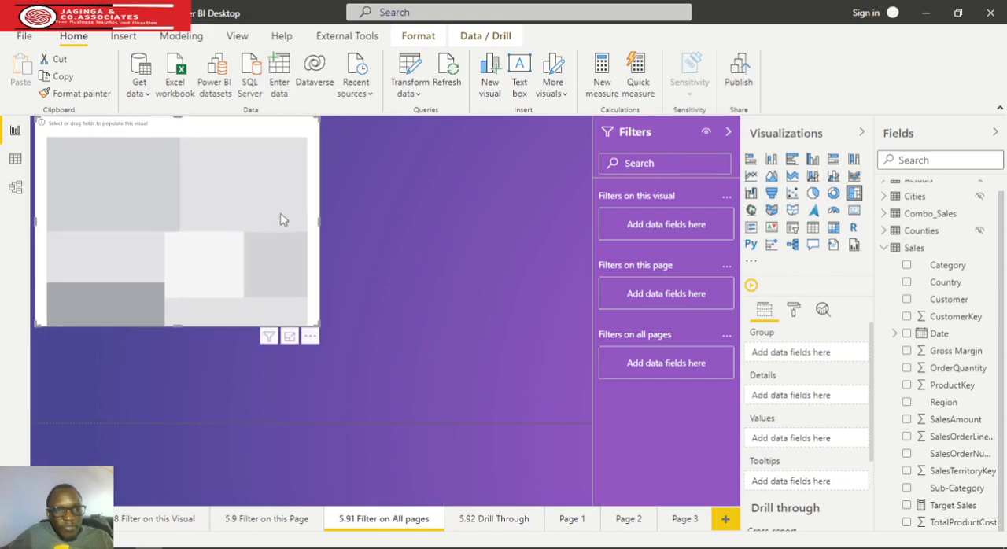
drag(282, 216, 340, 235)
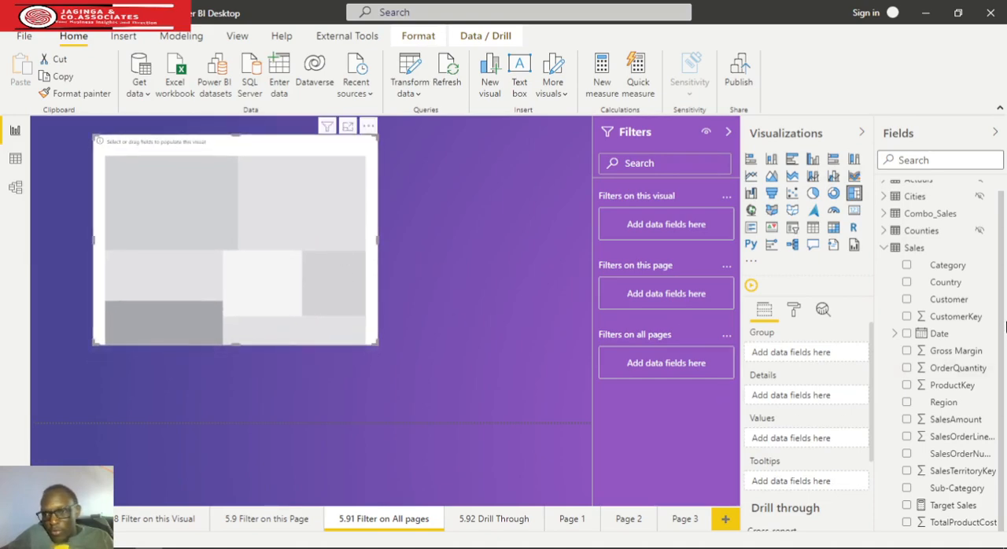
Group the treemap by Country with OrderQuantity as its values, and enlarge the visual
drag(945, 282, 806, 353)
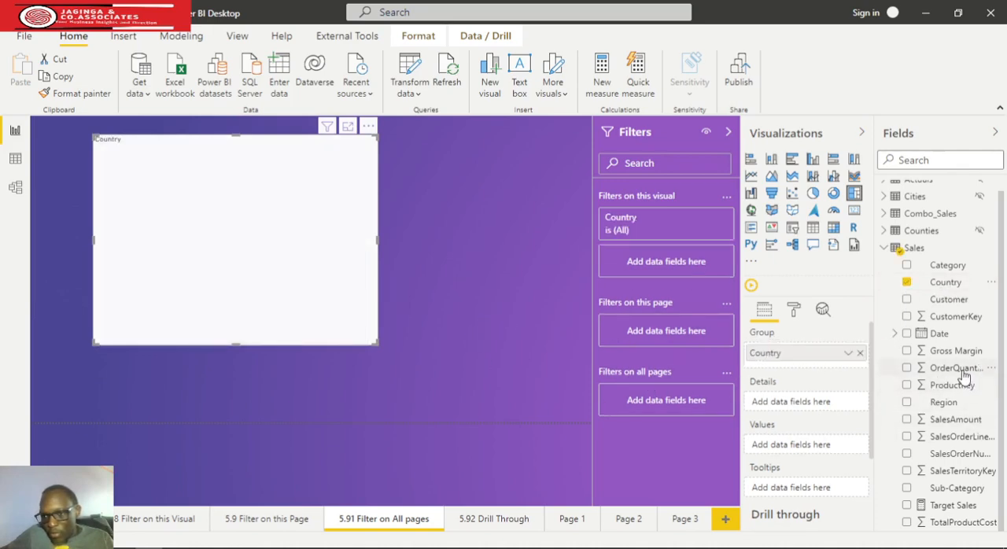
drag(961, 369, 826, 448)
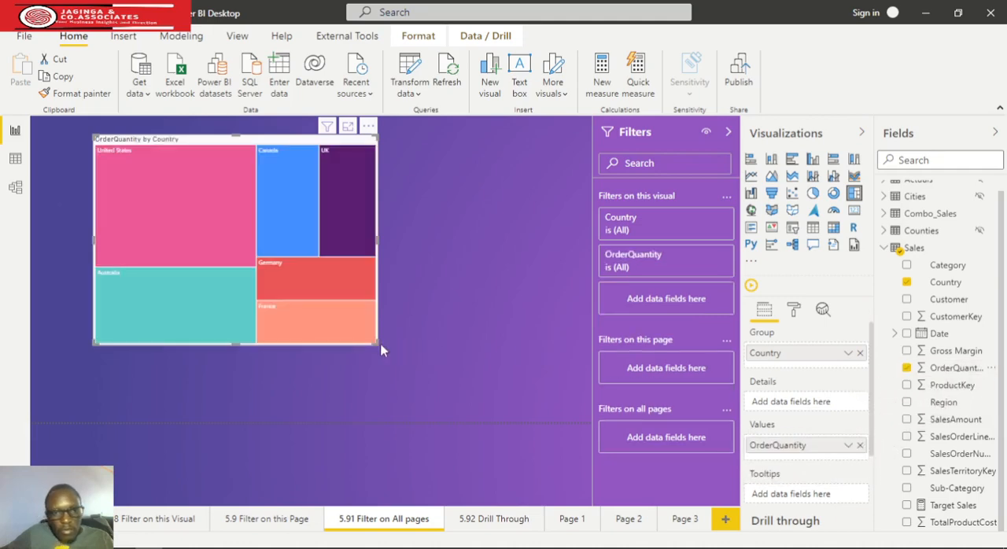
drag(381, 351, 448, 378)
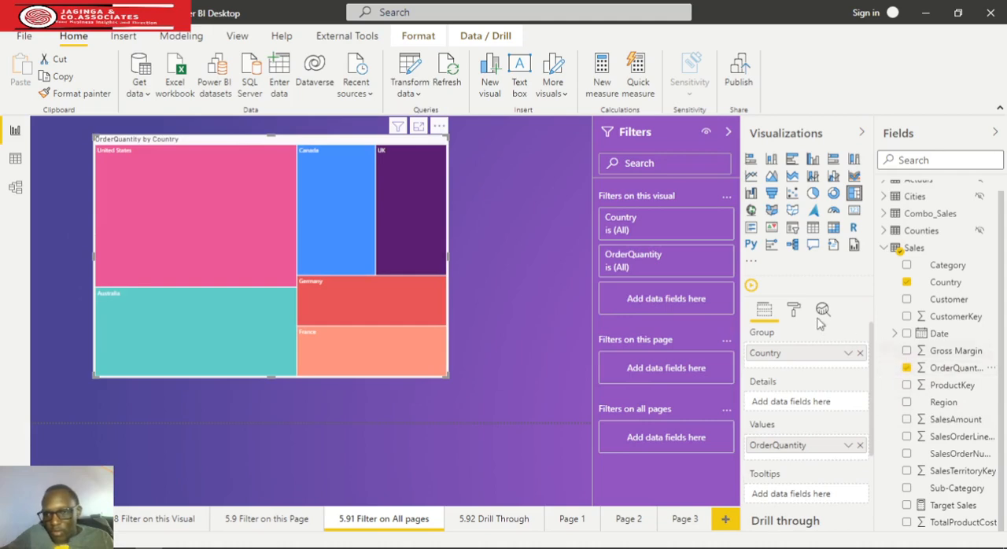
Turn on the treemap's data labels and set their text size to 14
click(793, 310)
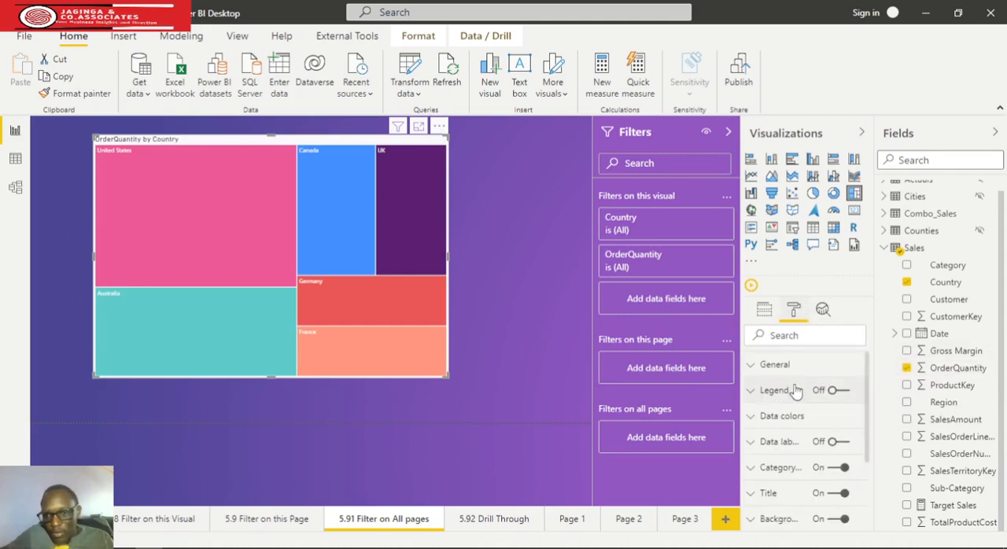
click(755, 442)
click(837, 442)
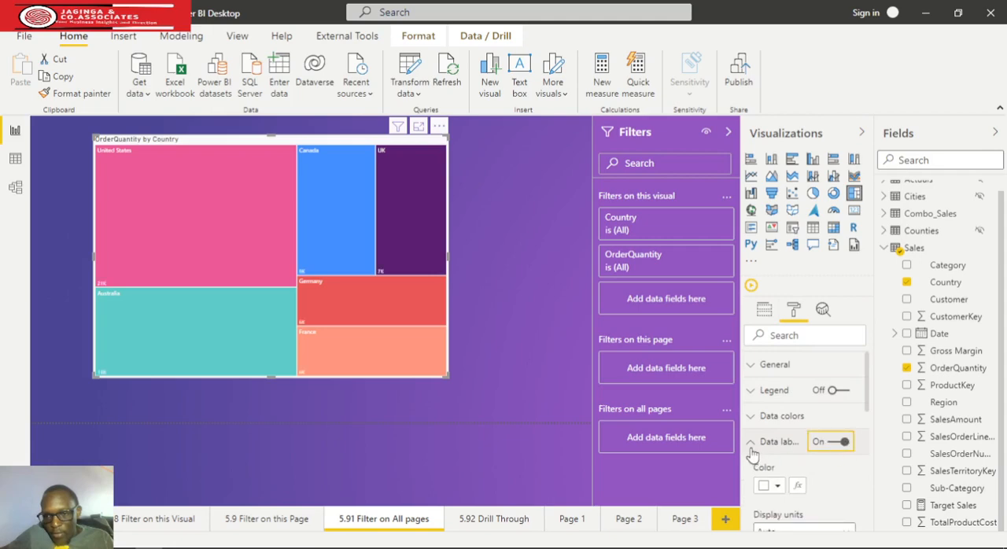
click(752, 442)
click(754, 442)
scroll(811, 471, down, 3)
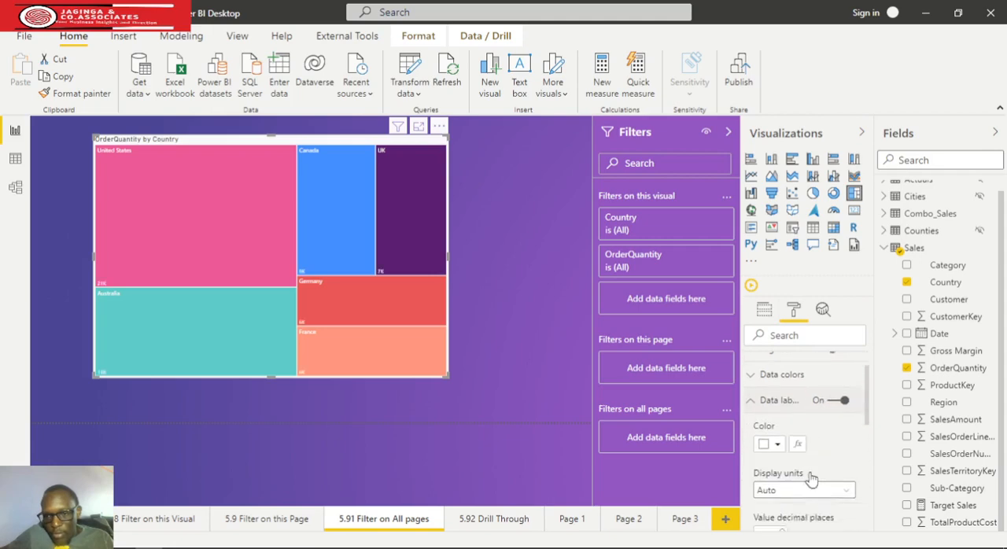
scroll(810, 470, down, 3)
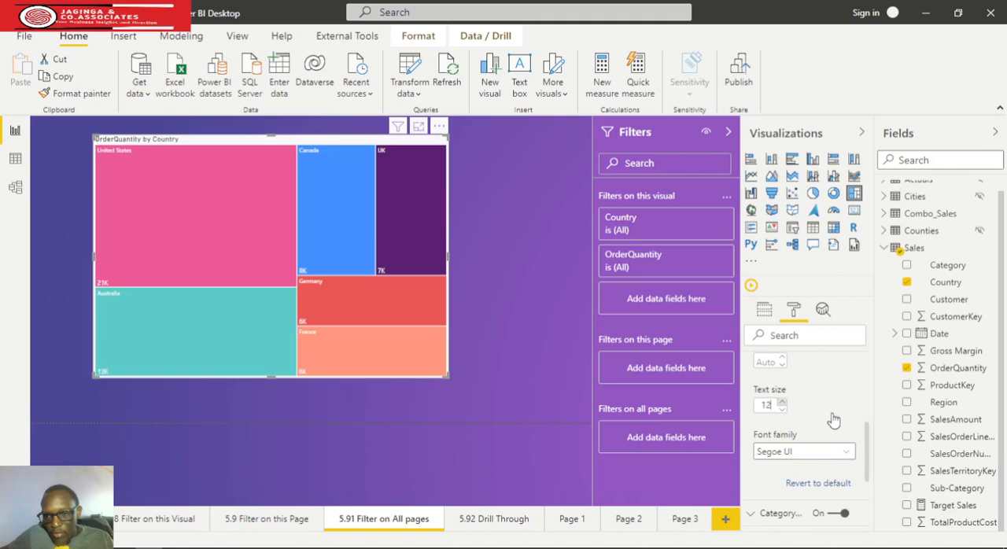
scroll(781, 407, up, 2)
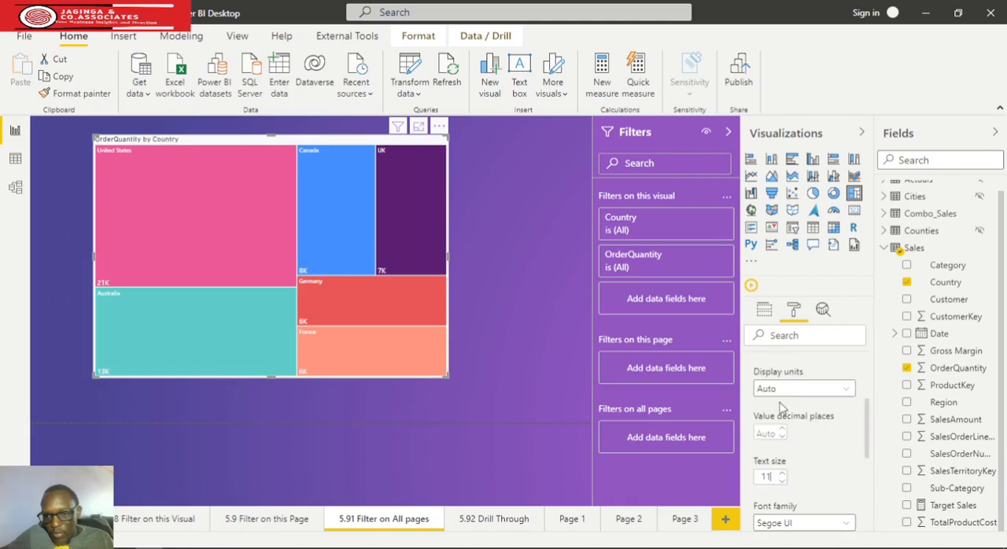
click(781, 473)
click(781, 473)
click(781, 472)
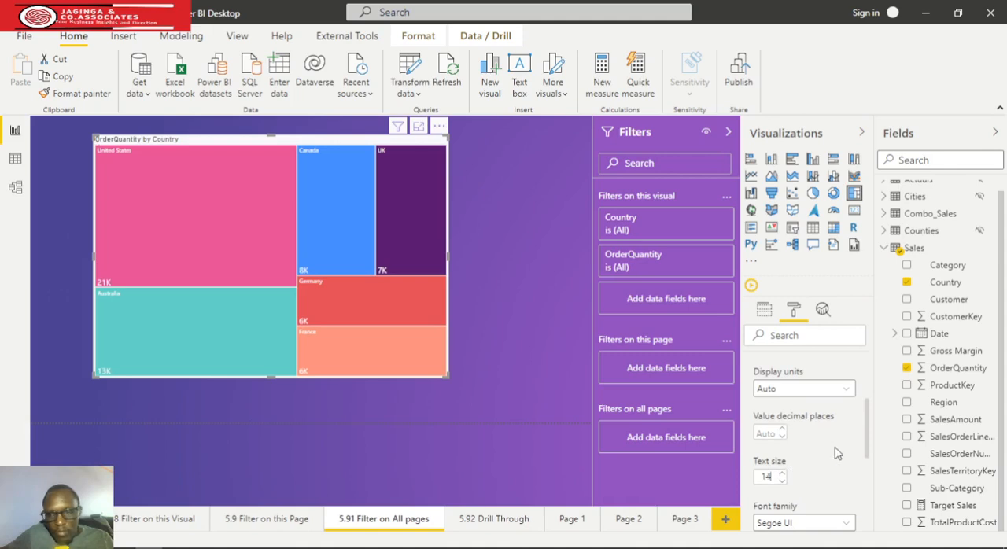
scroll(849, 460, up, 1)
click(751, 371)
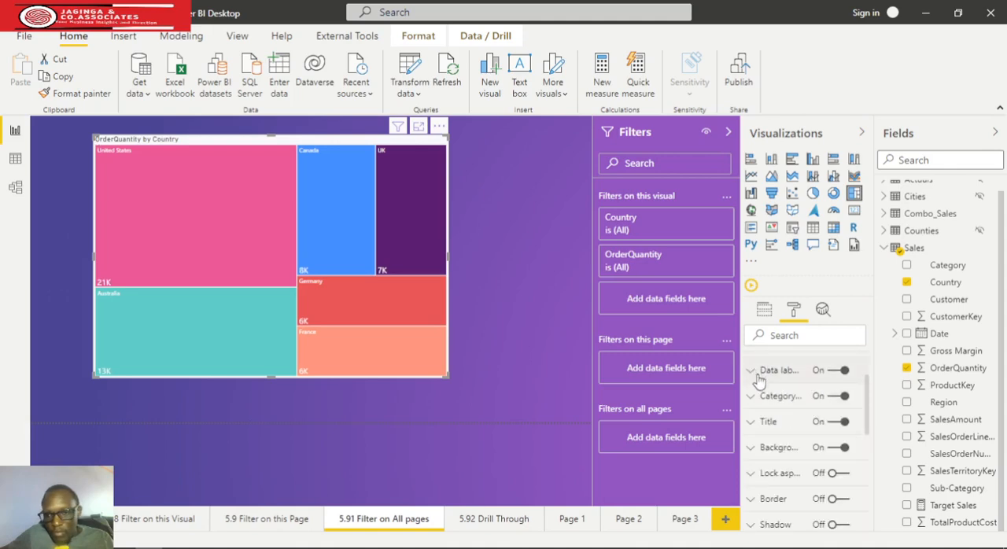
Set the text size of the treemap's category labels to 14 pt
click(762, 399)
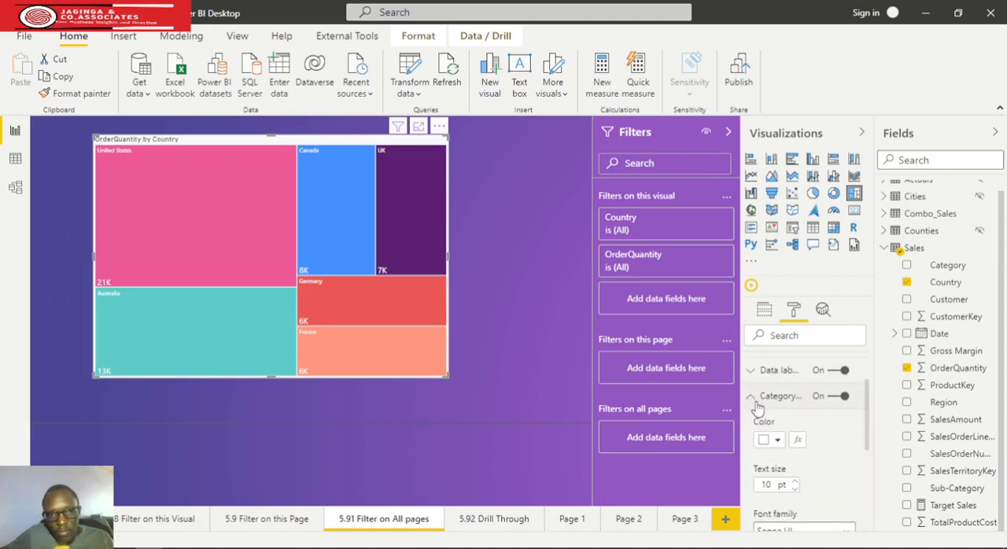
scroll(803, 470, down, 2)
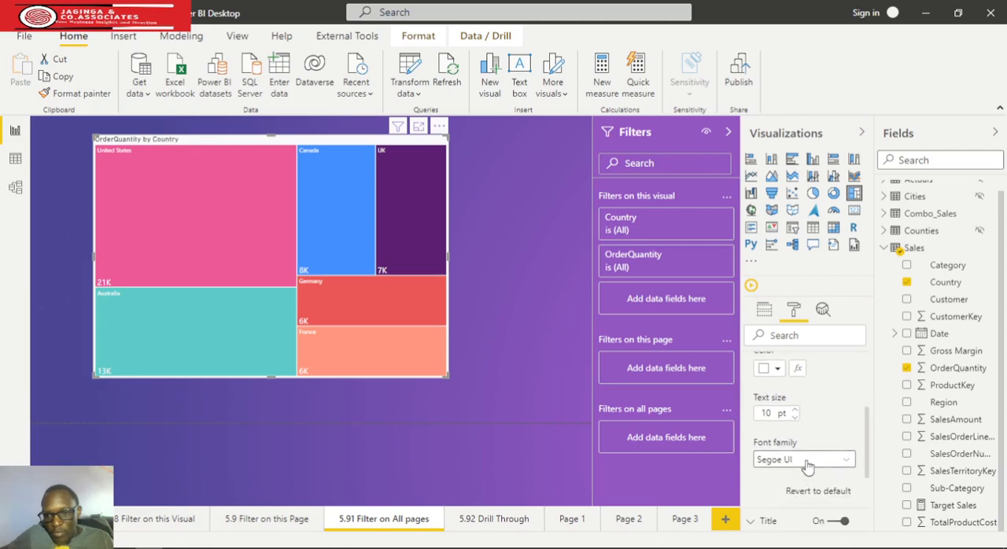
click(796, 411)
click(796, 411)
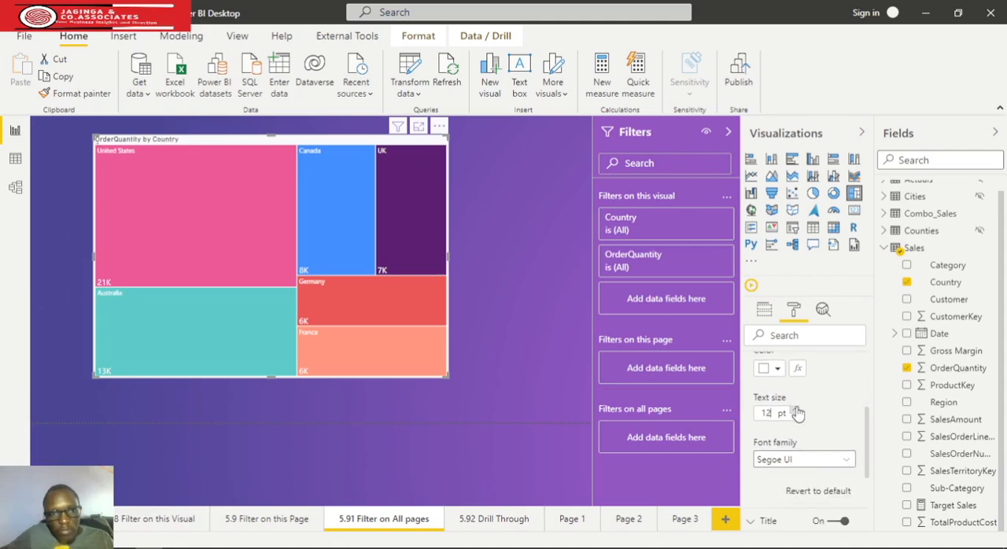
click(796, 410)
click(796, 411)
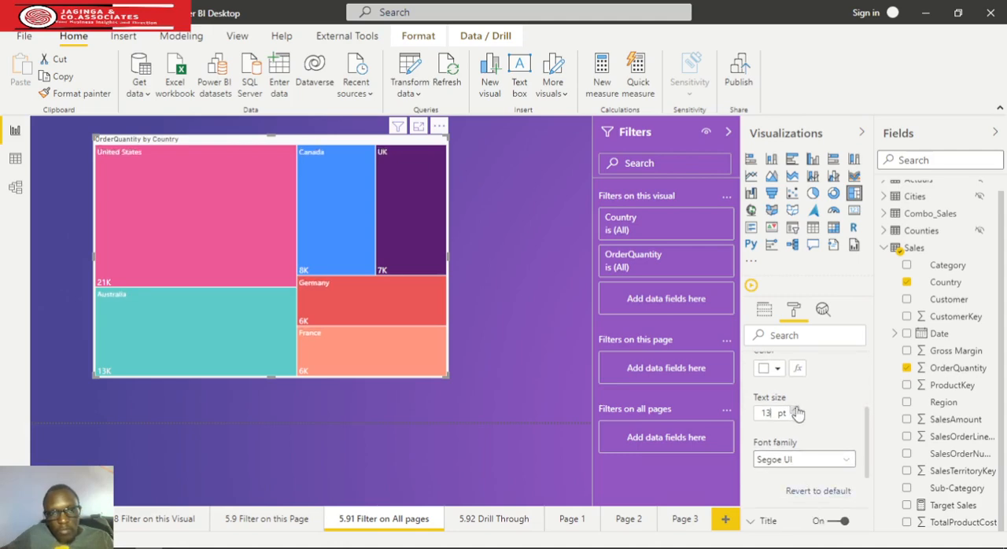
click(796, 411)
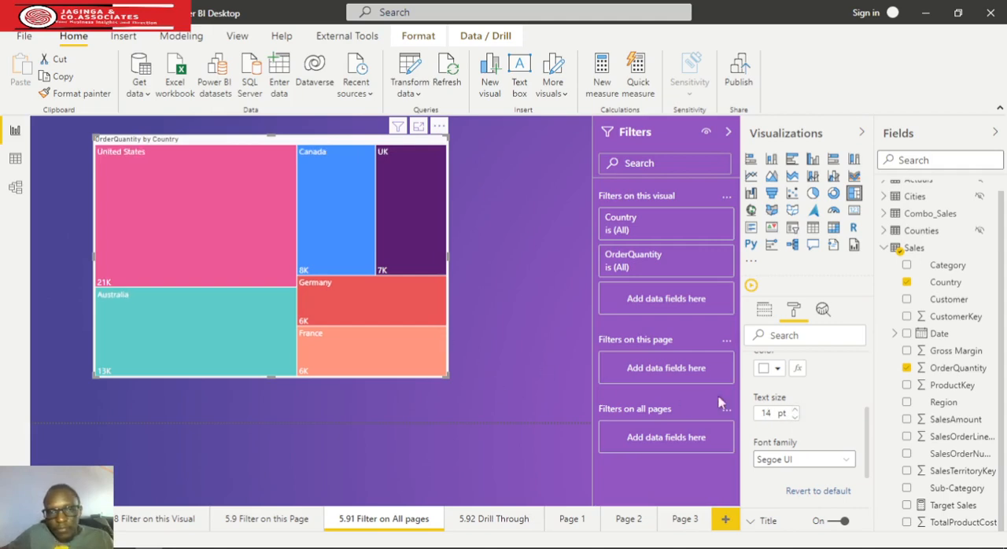
click(552, 375)
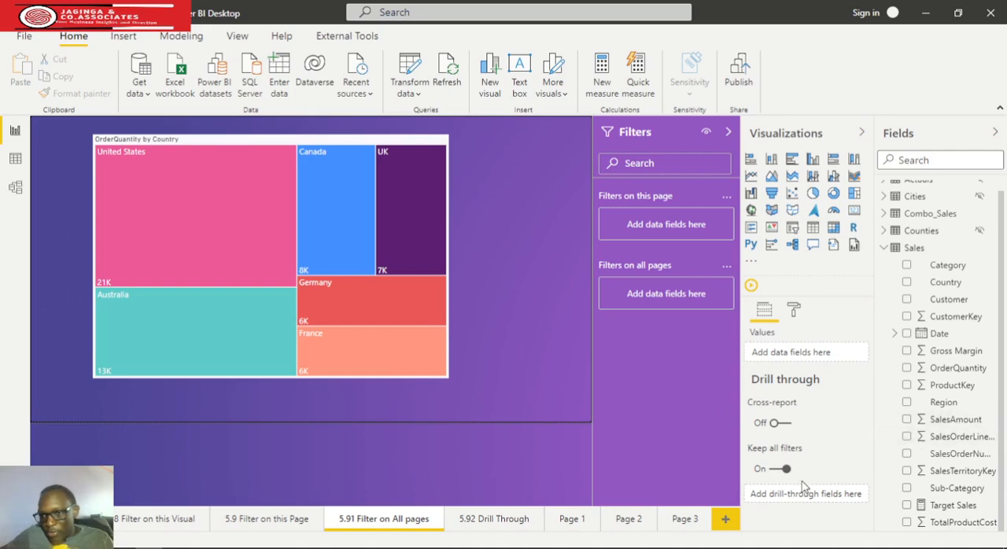
Add Region as a filter on all pages, limit it to Australia, and check the visuals on Pages 1 to 3
drag(948, 406, 692, 294)
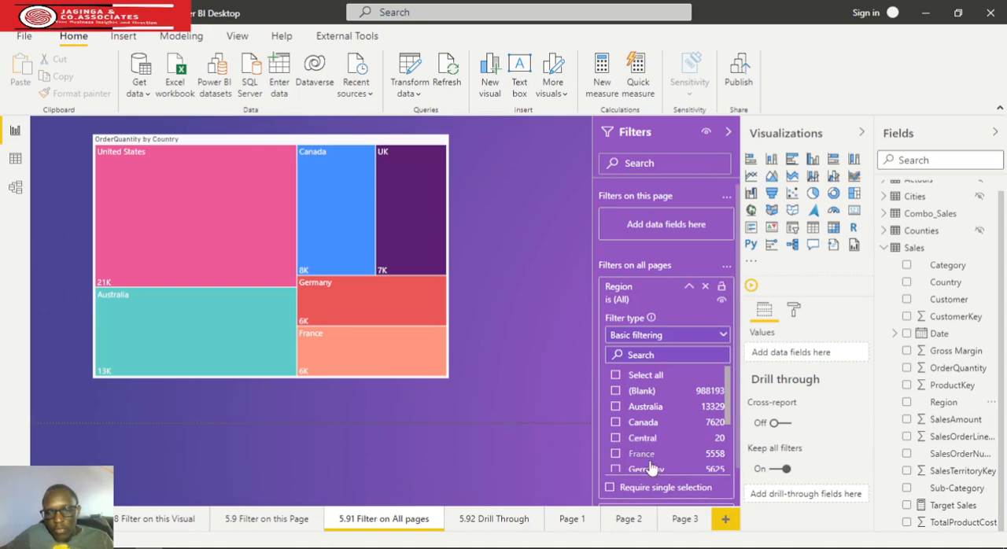
click(616, 407)
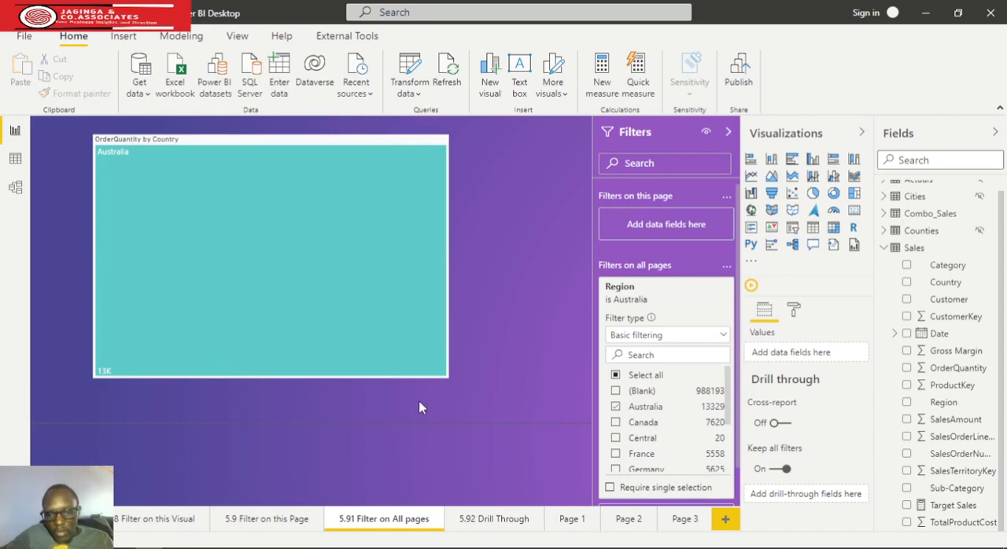
click(575, 519)
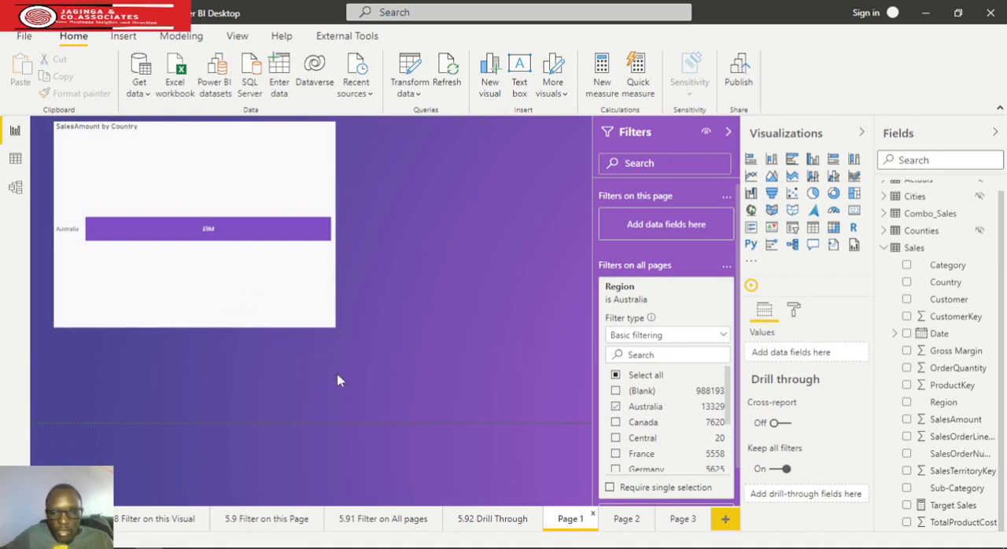
click(628, 526)
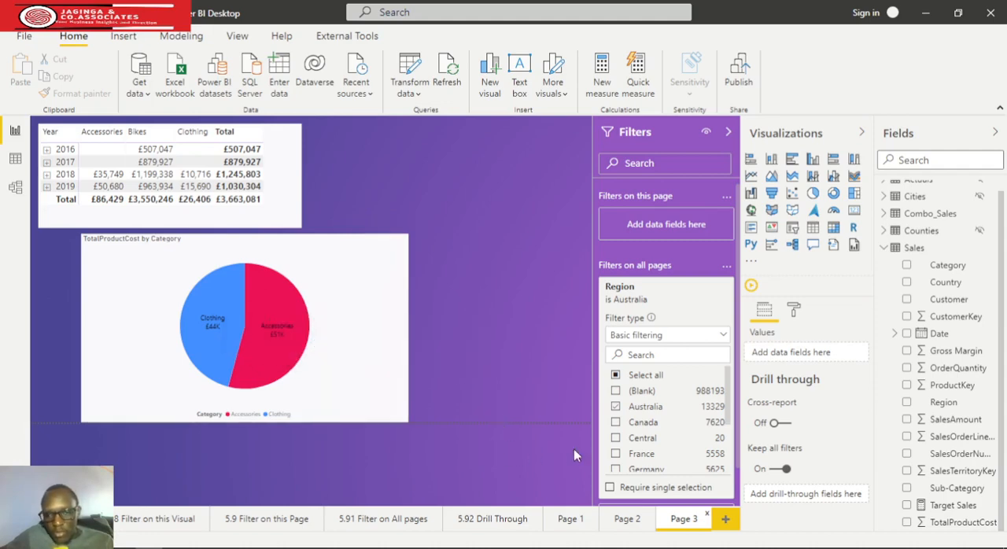
Replace Australia with Canada in the all-pages Region filter
click(616, 407)
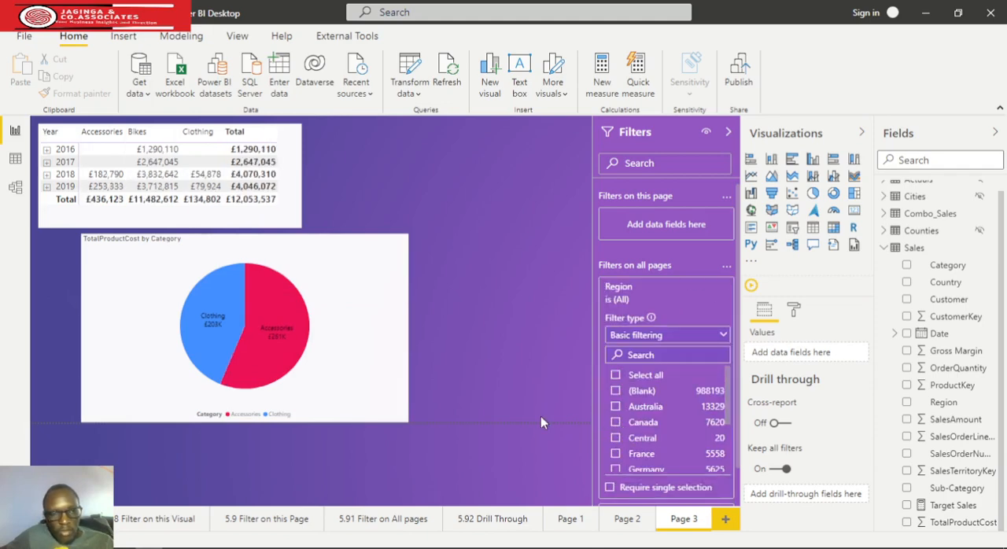
click(616, 406)
click(615, 406)
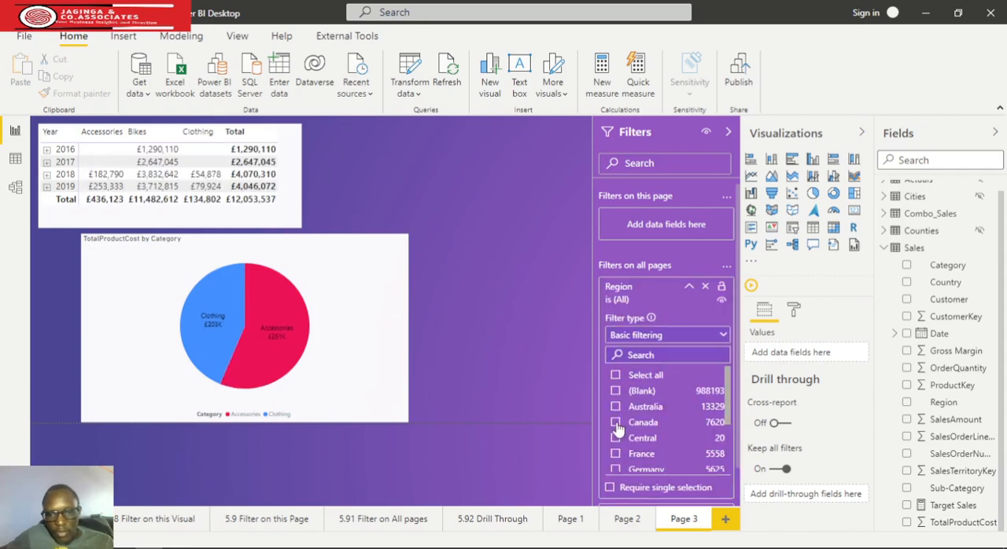
click(616, 423)
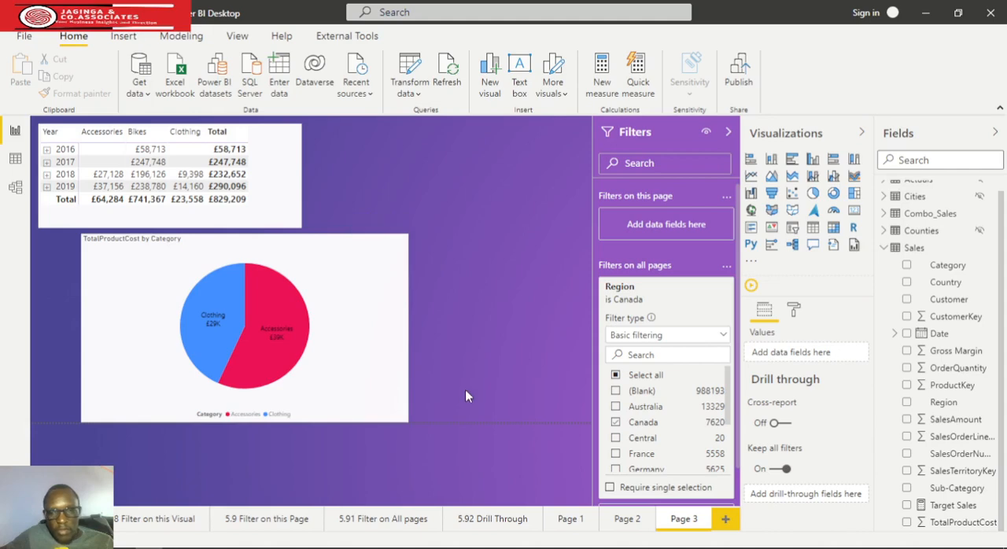
Replace Canada with Central in the all-pages Region filter and check the visuals on Page 2, Page 1 and 5.91 Filter on All pages
click(615, 422)
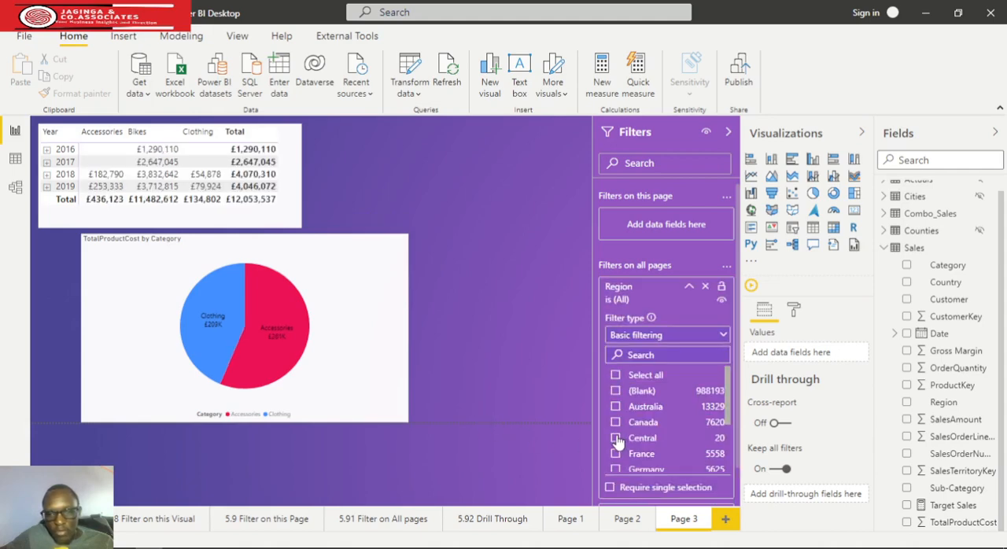
click(616, 438)
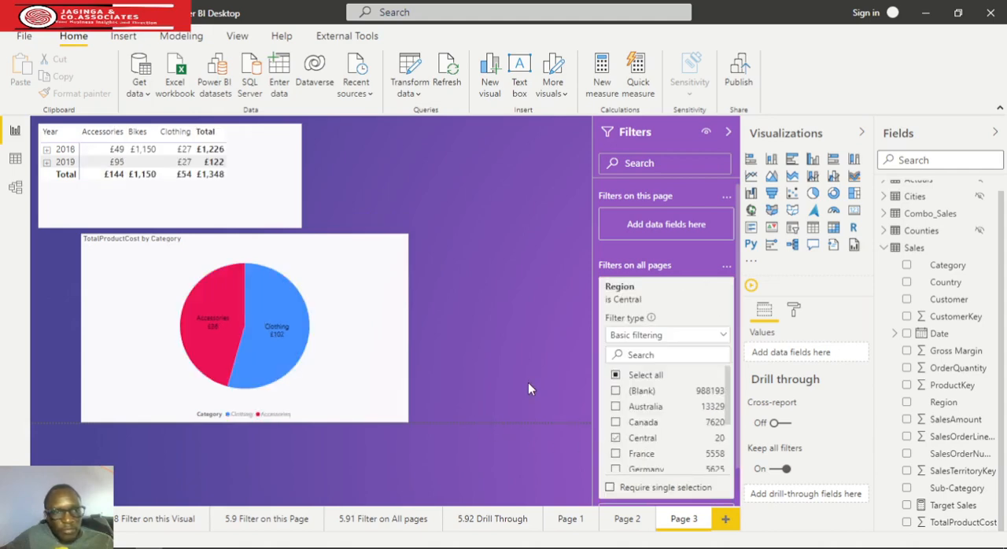
click(629, 526)
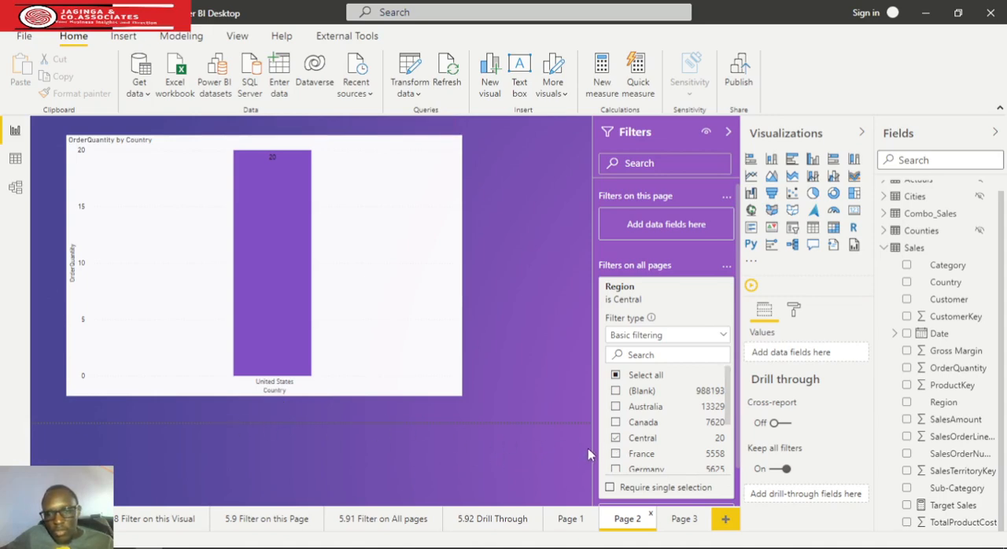
click(569, 520)
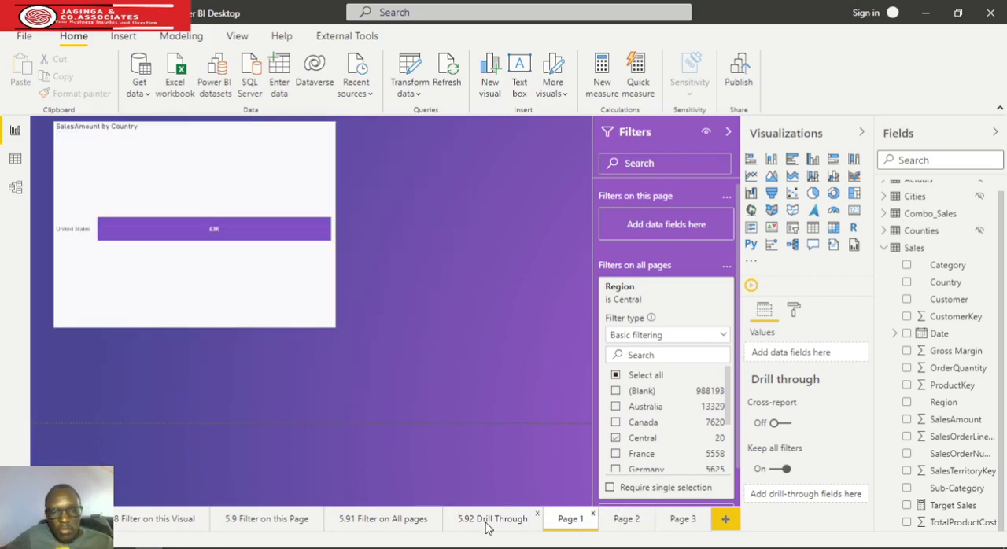
click(397, 523)
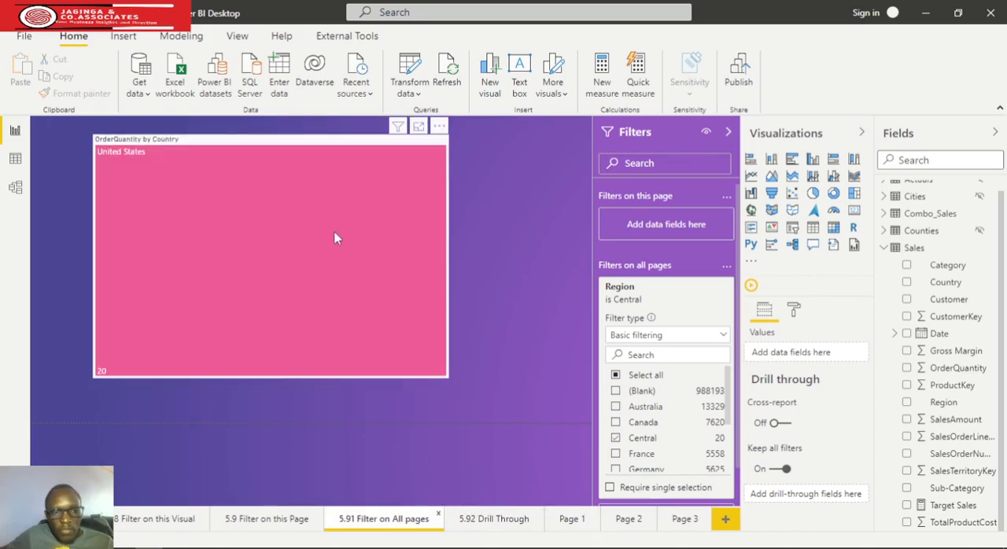
mouse_move(335, 238)
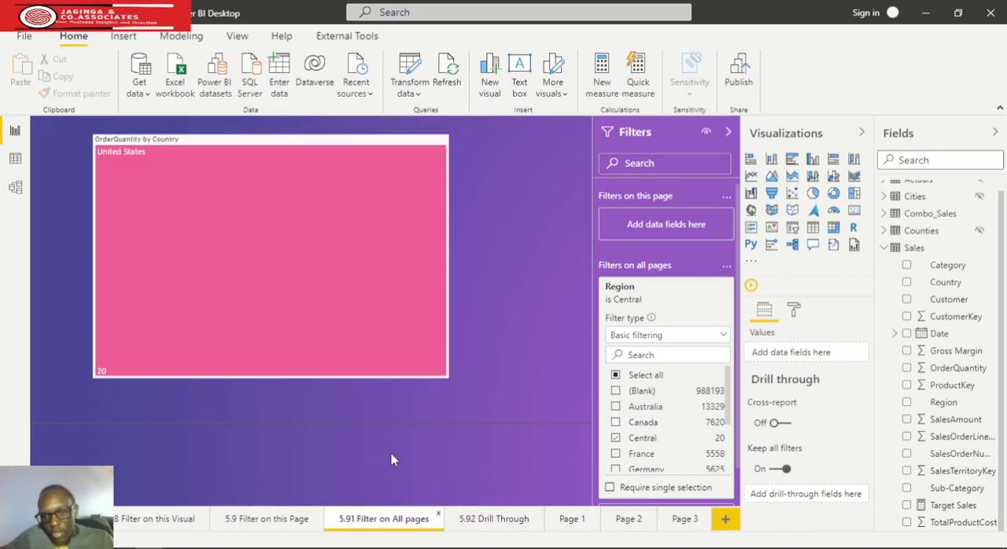